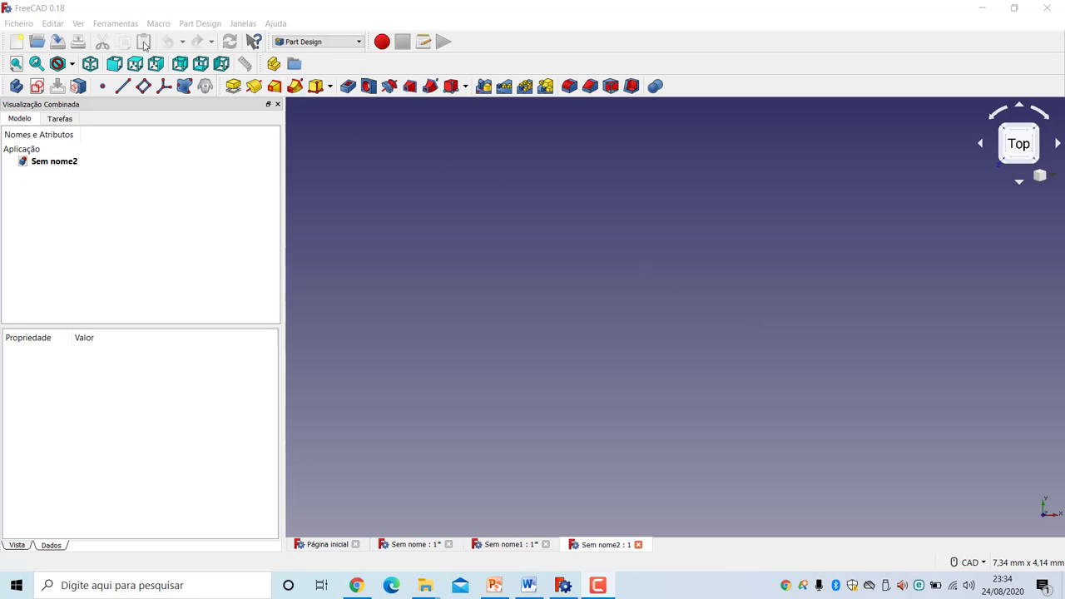
Step: Create a new document and start a sketch on the XY plane
{"action": "key", "text": "ctrl+n"}
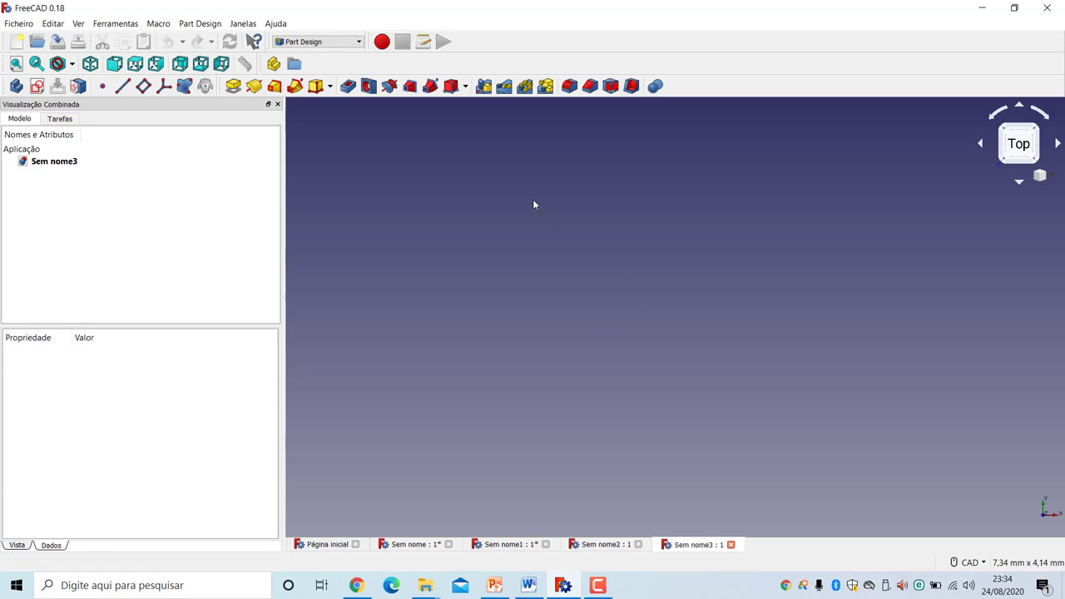
{"action": "left_click", "coordinate": [36, 88]}
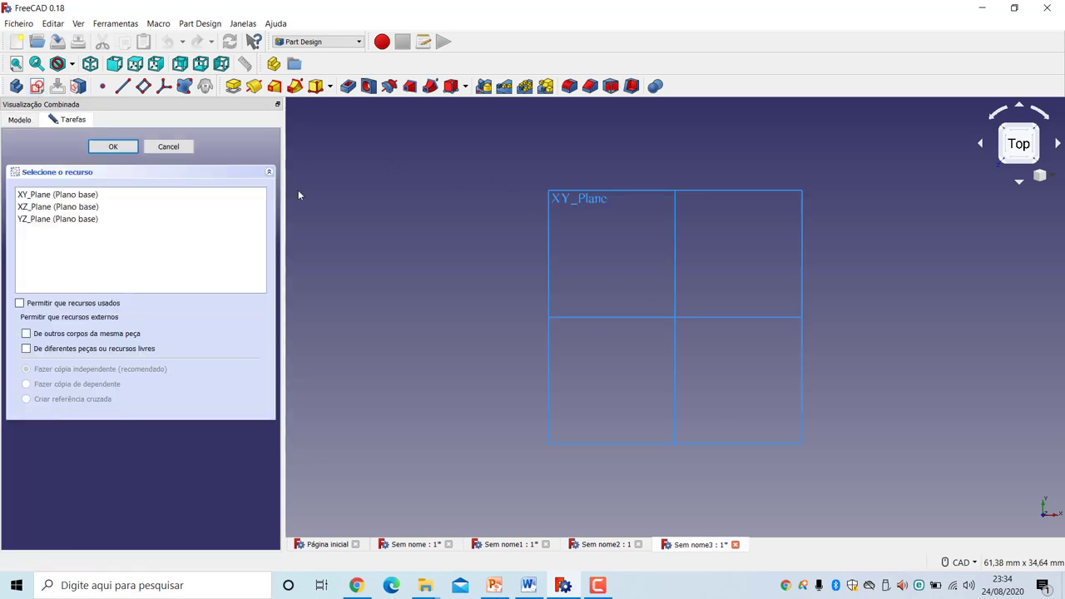
{"action": "left_click", "coordinate": [60, 196]}
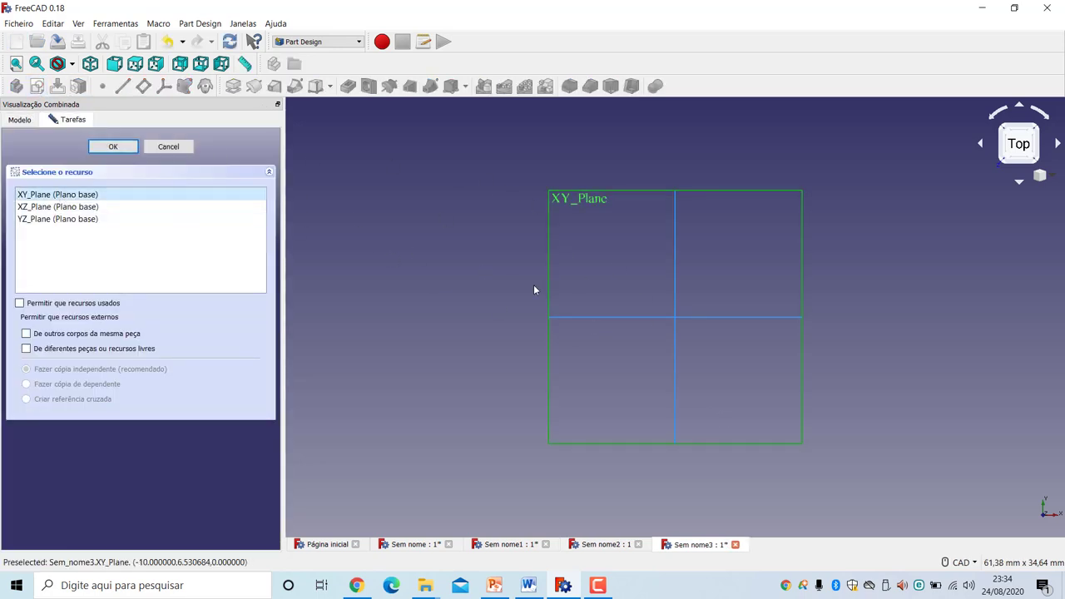
{"action": "left_click", "coordinate": [114, 146]}
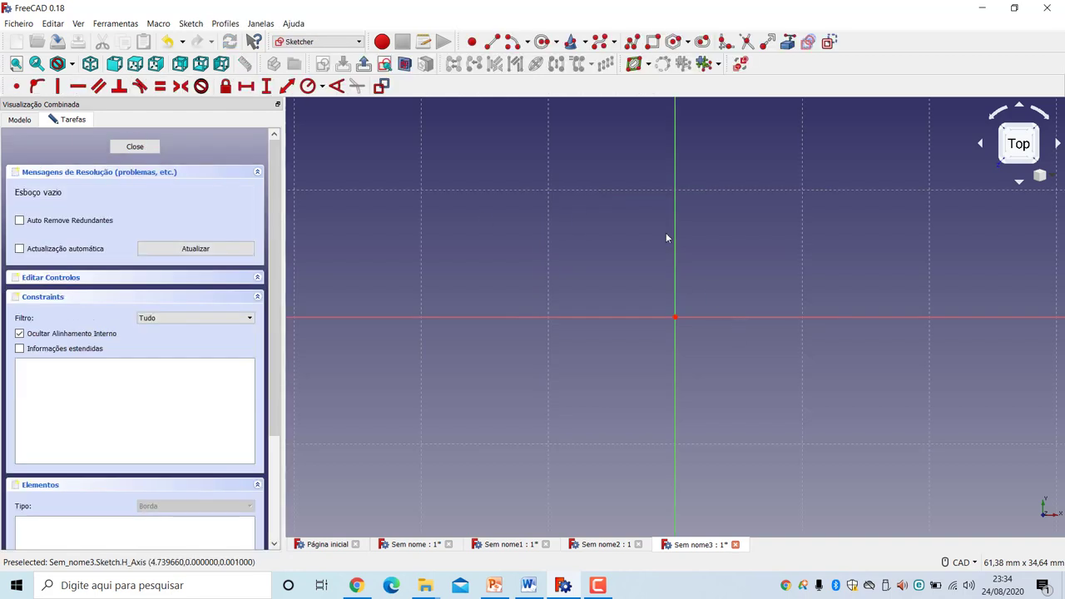
Step: Draw a rectangle enclosing the sketch origin, with its corners off the axes
{"action": "left_click", "coordinate": [655, 43]}
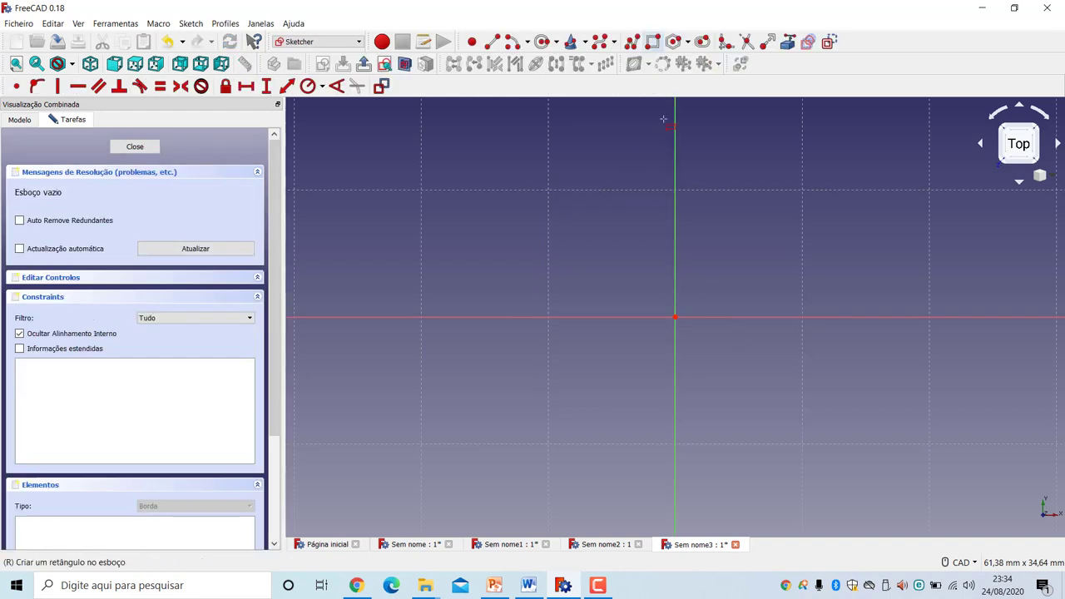
{"action": "left_click", "coordinate": [495, 201]}
{"action": "left_click", "coordinate": [904, 426]}
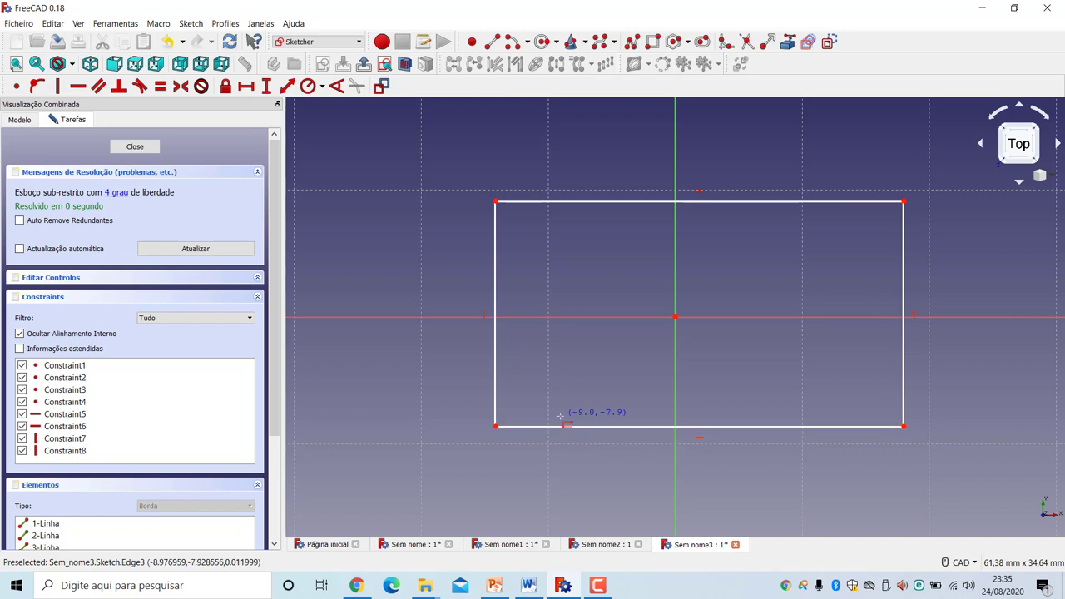
{"action": "key", "text": "Escape"}
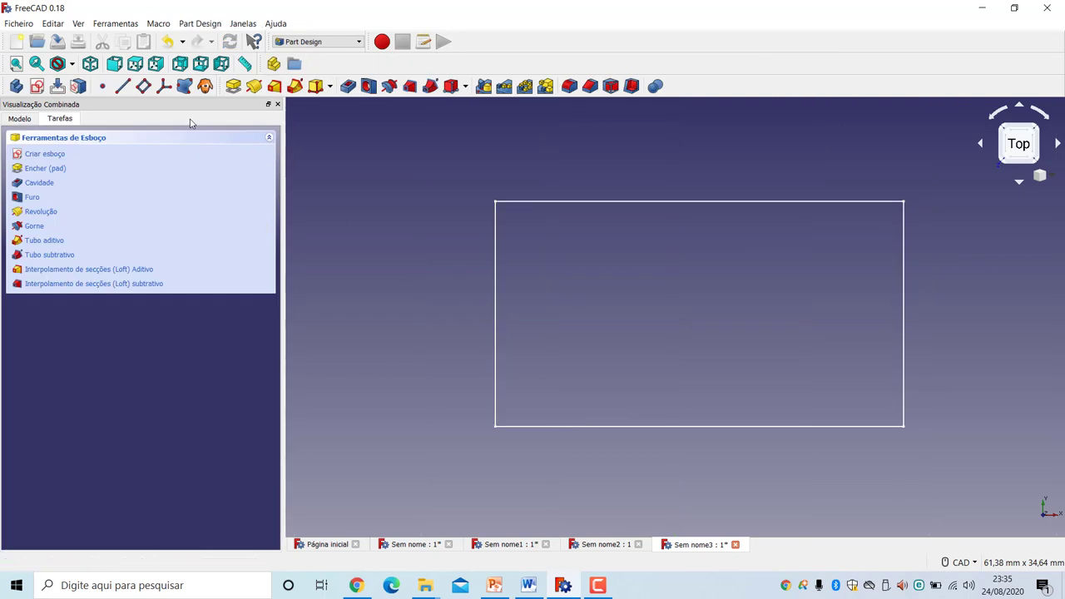
Step: Reopen the sketch, make the rectangle's two upper corners symmetric about the vertical axis, and delete the redundant horizontal constraint
{"action": "left_click", "coordinate": [21, 120]}
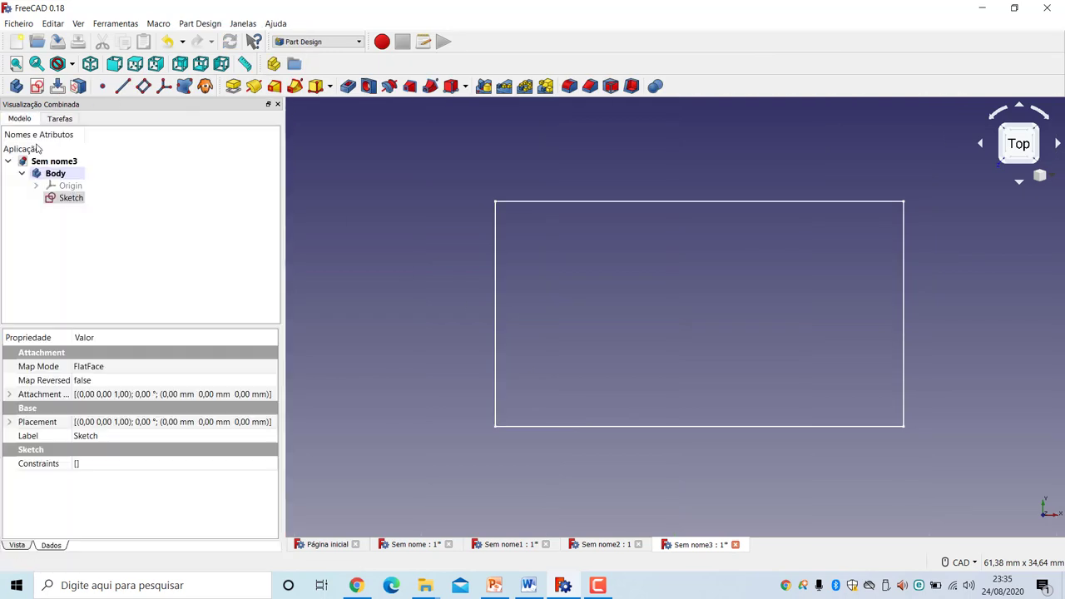
{"action": "double_click", "coordinate": [71, 198]}
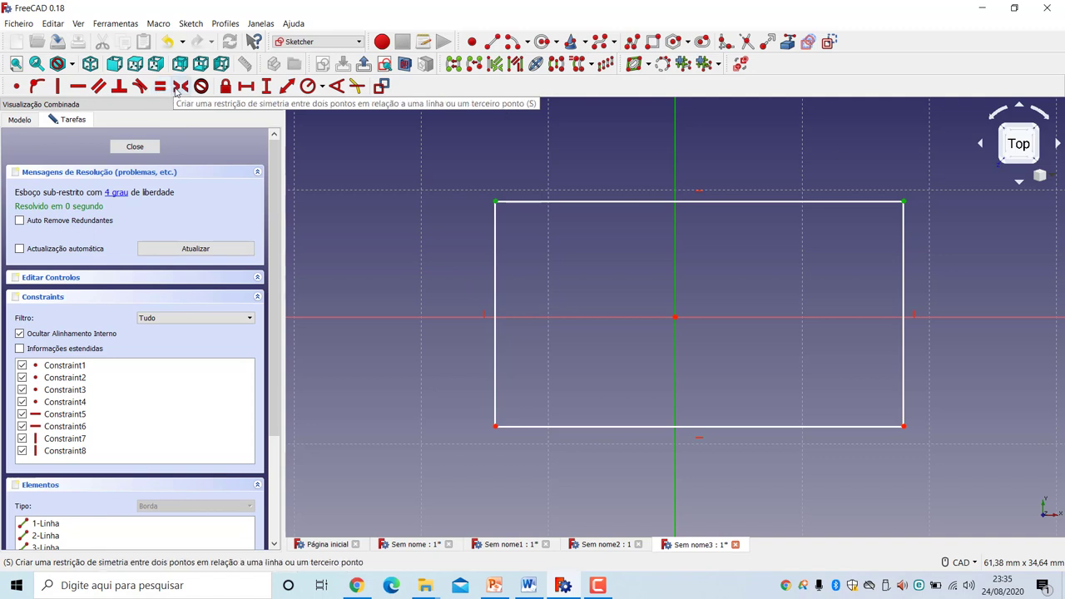
{"action": "left_click", "coordinate": [178, 88]}
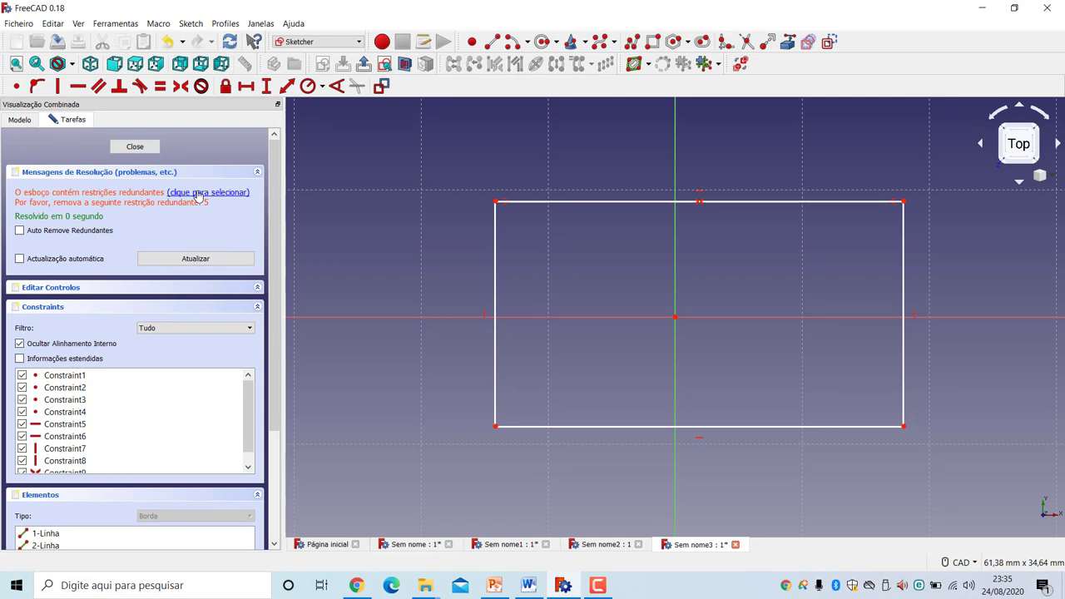
{"action": "left_click", "coordinate": [199, 193]}
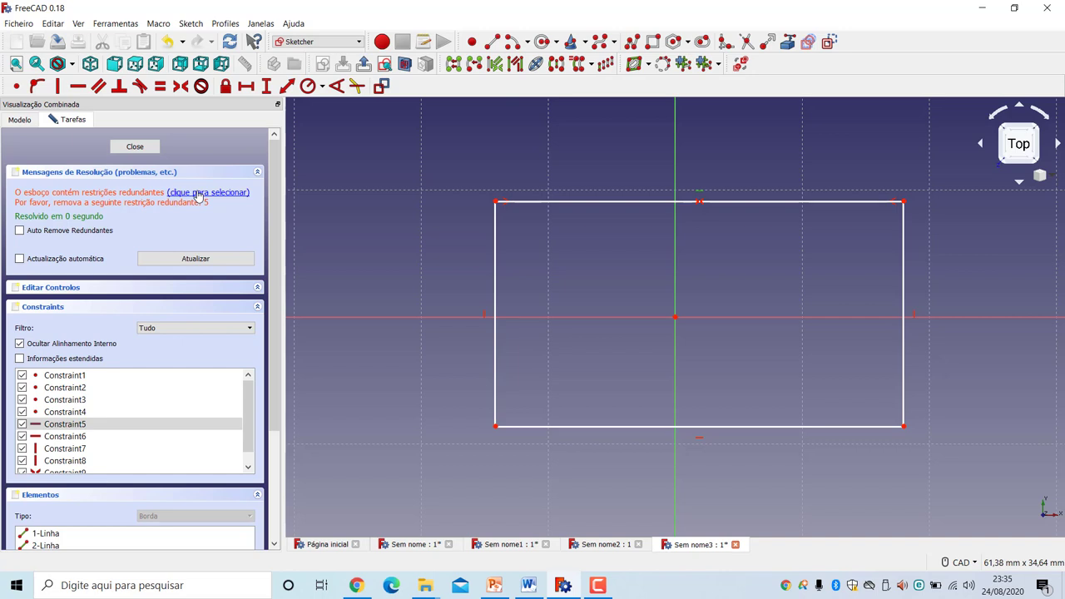
{"action": "key", "text": "Delete"}
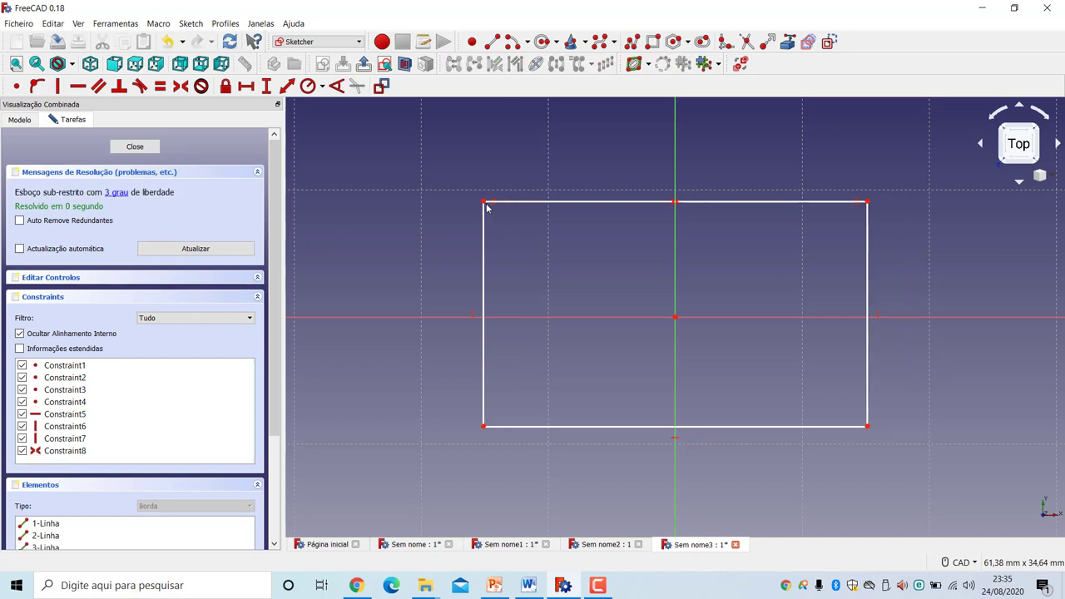
Step: Make the rectangle's two left corners symmetric about the horizontal axis, delete the redundant vertical constraint, and stretch the rectangle by its upper-left corner
{"action": "mouse_move", "coordinate": [486, 204]}
{"action": "left_mouse_down"}
{"action": "mouse_move", "coordinate": [571, 214]}
{"action": "mouse_move", "coordinate": [476, 213]}
{"action": "mouse_move", "coordinate": [540, 225]}
{"action": "mouse_move", "coordinate": [480, 222]}
{"action": "mouse_move", "coordinate": [555, 221]}
{"action": "mouse_move", "coordinate": [470, 216]}
{"action": "mouse_move", "coordinate": [474, 200]}
{"action": "left_mouse_up"}
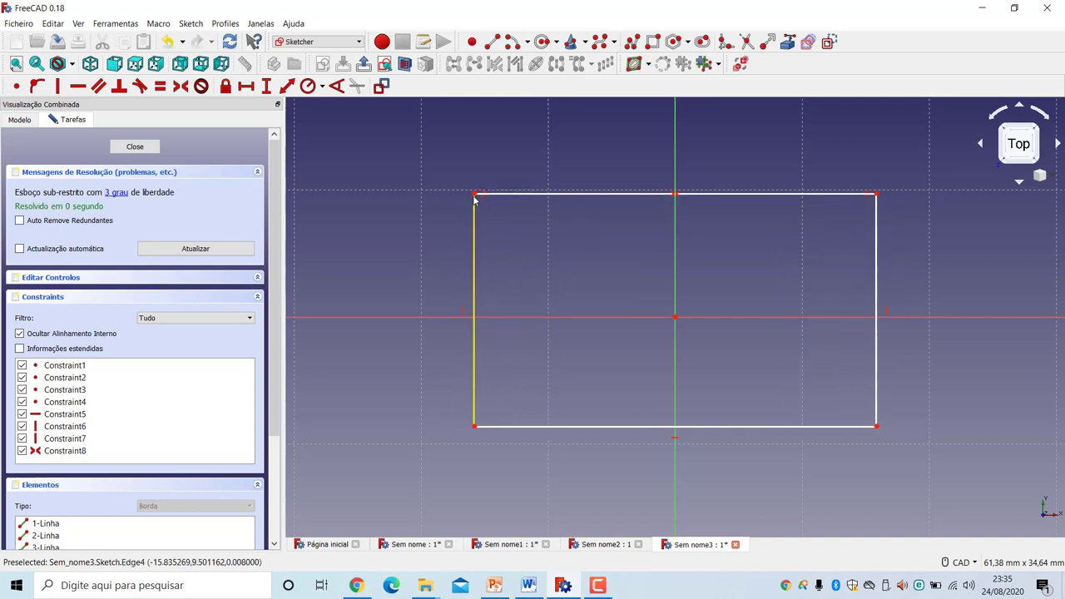
{"action": "left_click", "coordinate": [475, 193]}
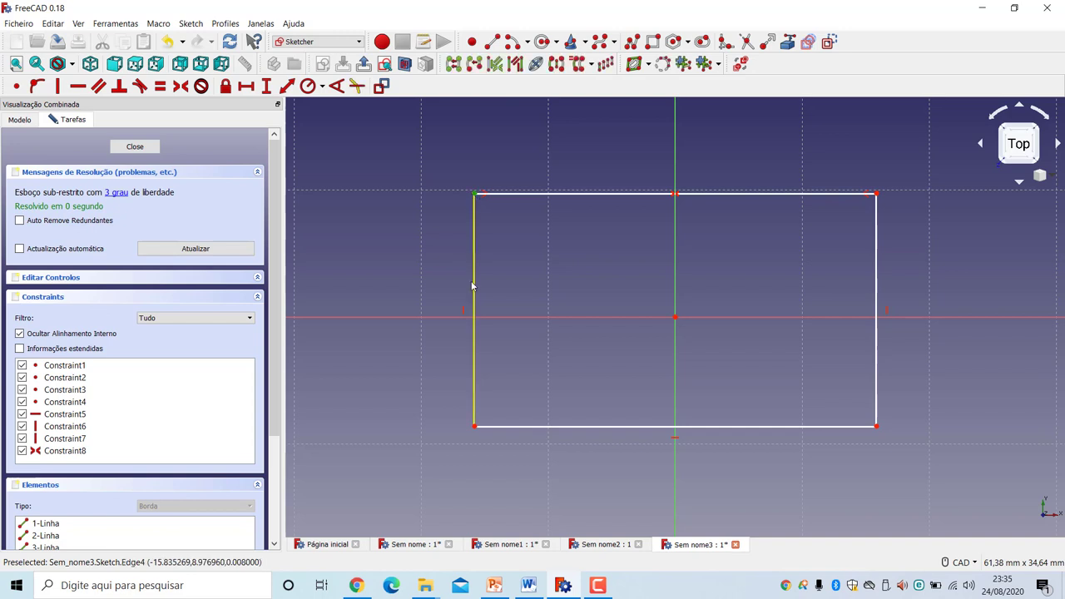
{"action": "left_click", "coordinate": [480, 435]}
{"action": "left_click", "coordinate": [475, 429]}
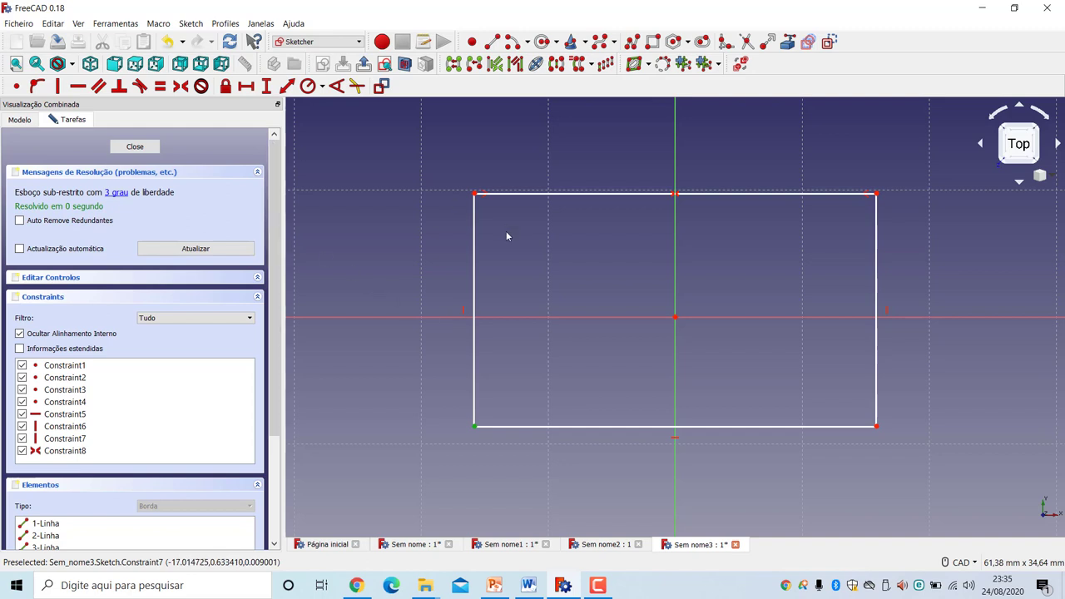
{"action": "left_click", "coordinate": [437, 317]}
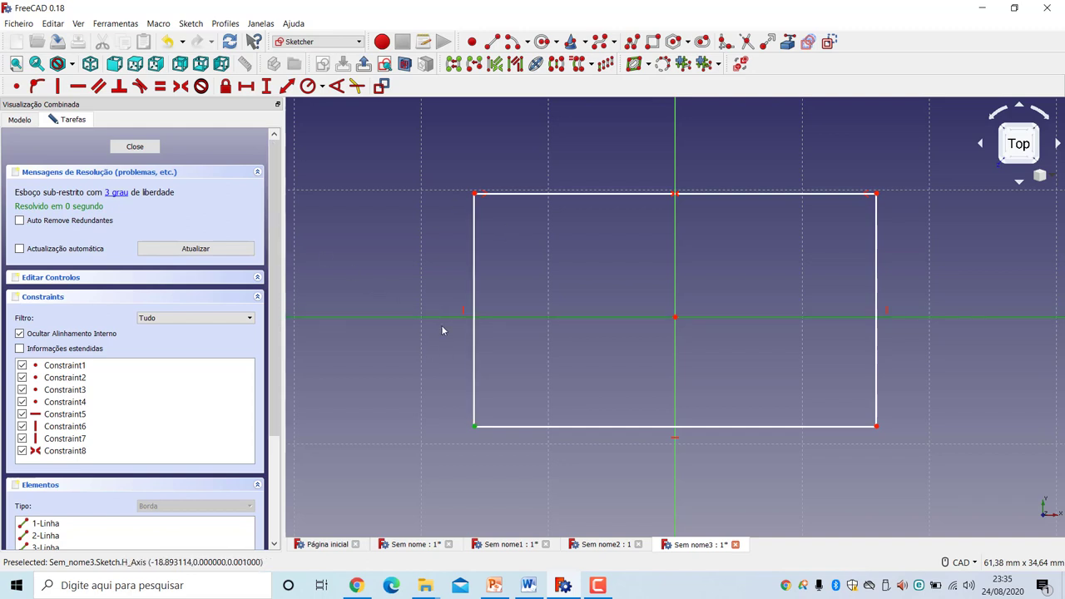
{"action": "left_click", "coordinate": [474, 194]}
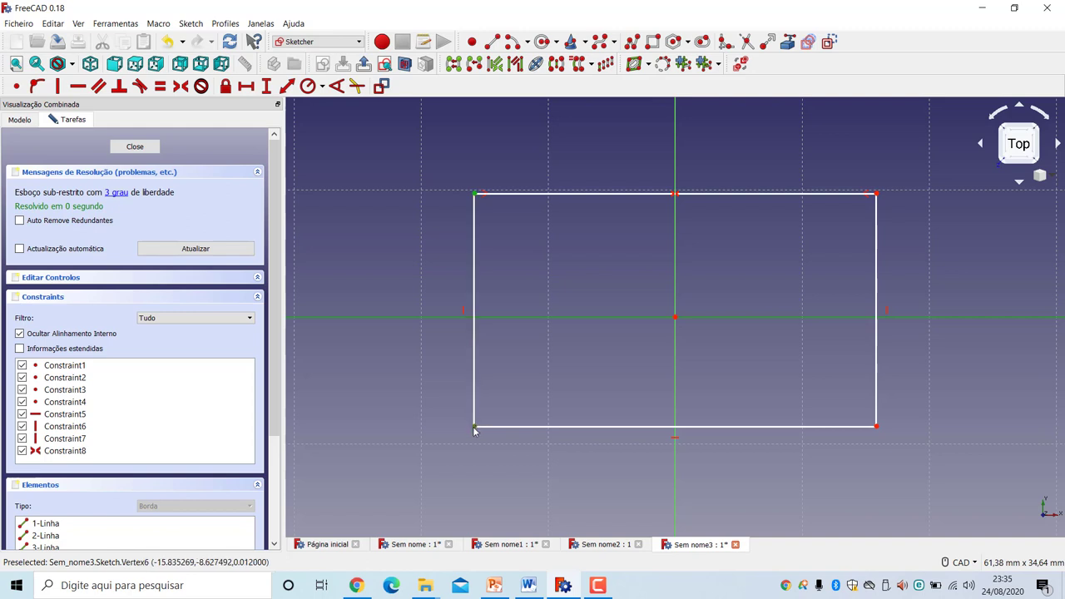
{"action": "left_click", "coordinate": [180, 85]}
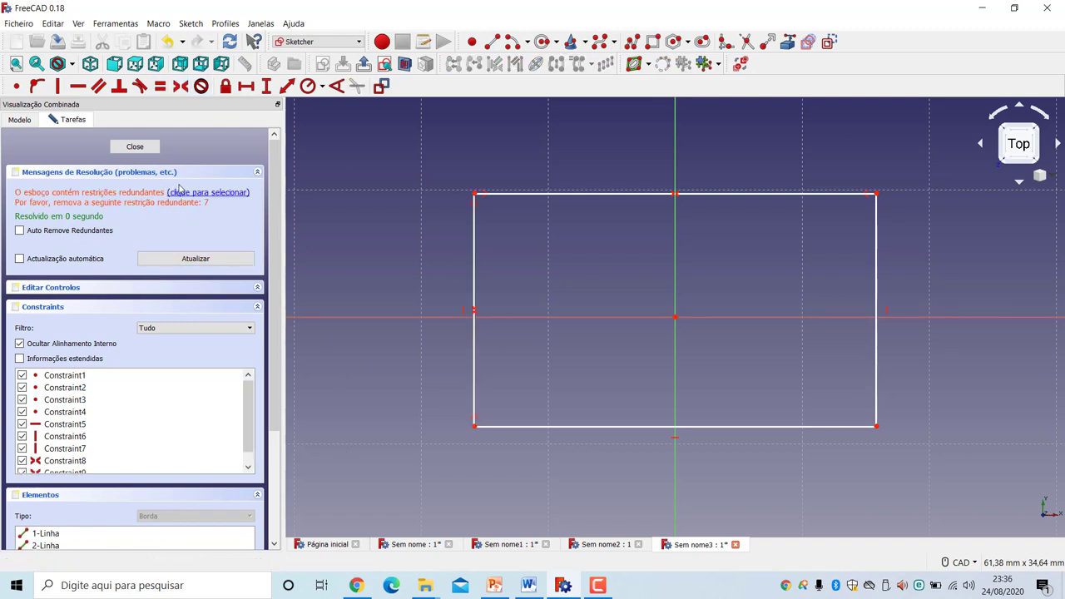
{"action": "left_click", "coordinate": [65, 448]}
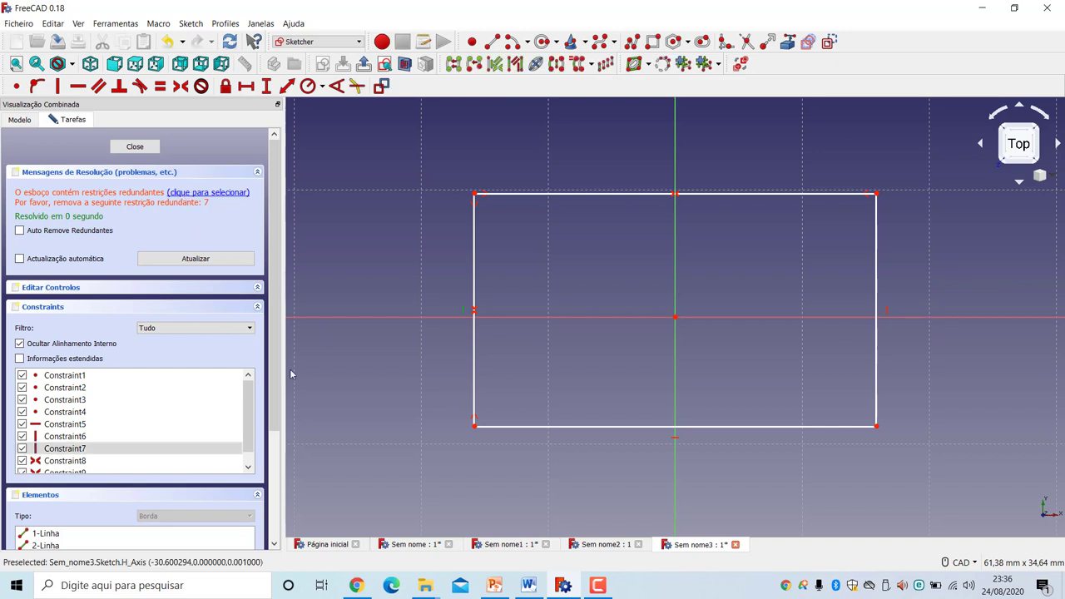
{"action": "key", "text": "Delete"}
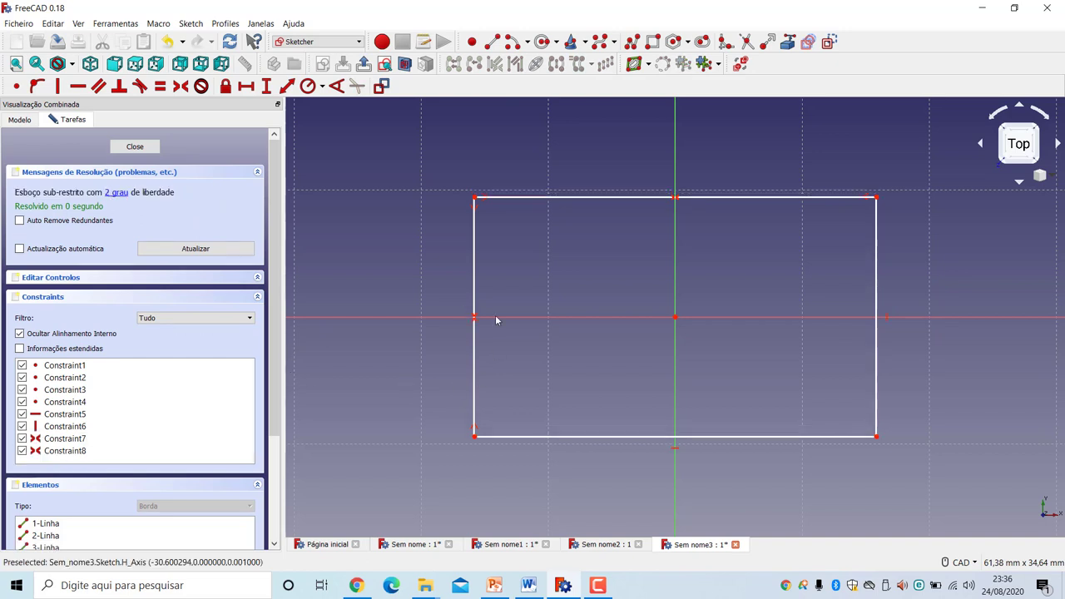
{"action": "left_click_drag", "start_coordinate": [474, 199], "coordinate": [403, 177]}
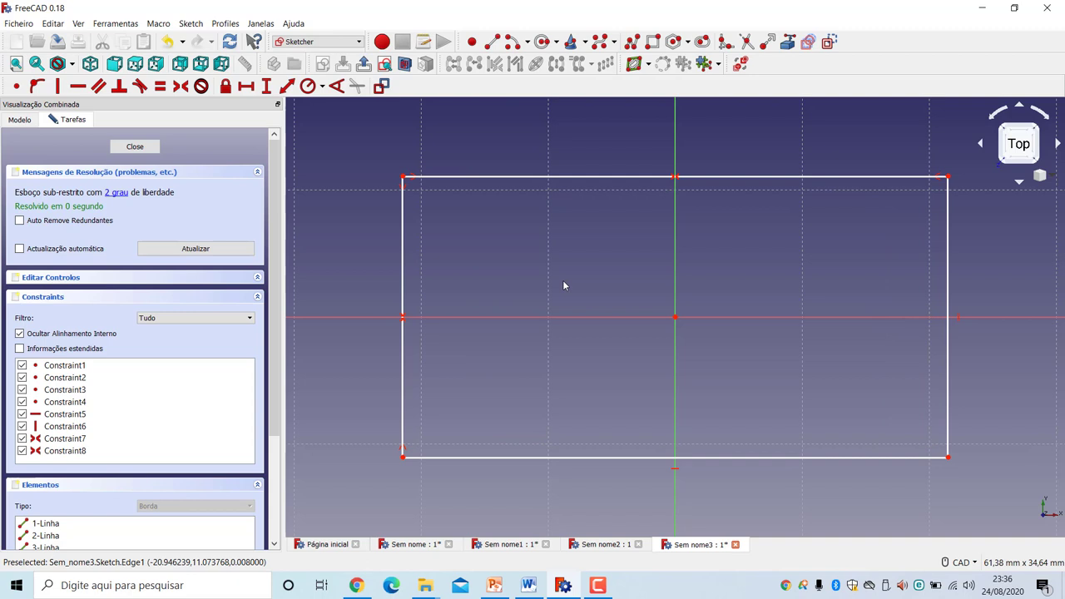
Step: Constrain the rectangle's upper edge to a horizontal length of 60 mm
{"action": "scroll", "coordinate": [504, 285], "scroll_direction": "down", "scroll_amount": 2}
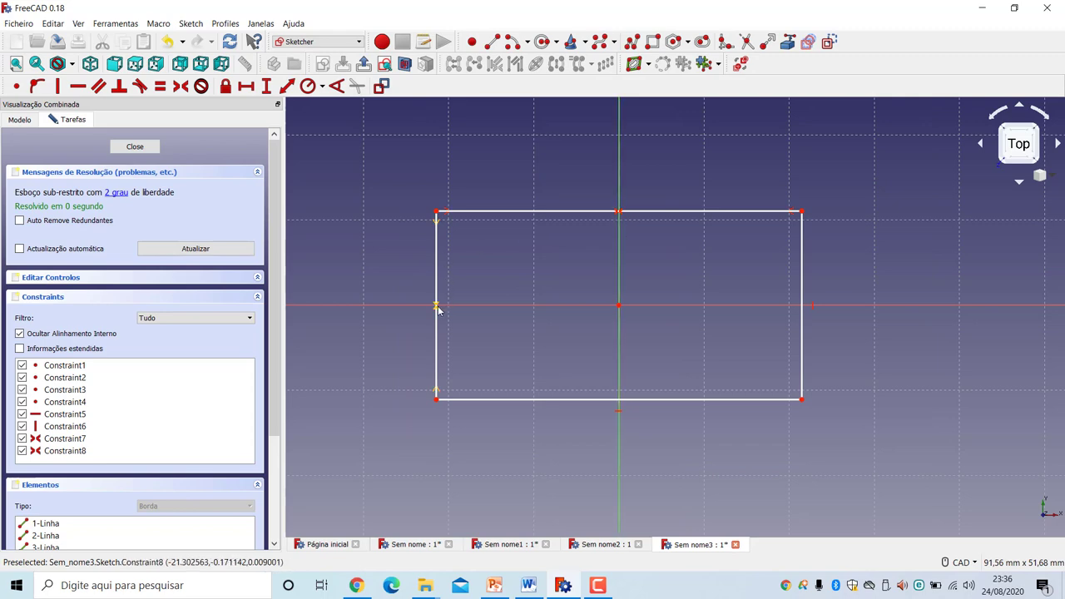
{"action": "left_click", "coordinate": [246, 85]}
{"action": "left_click", "coordinate": [531, 211]}
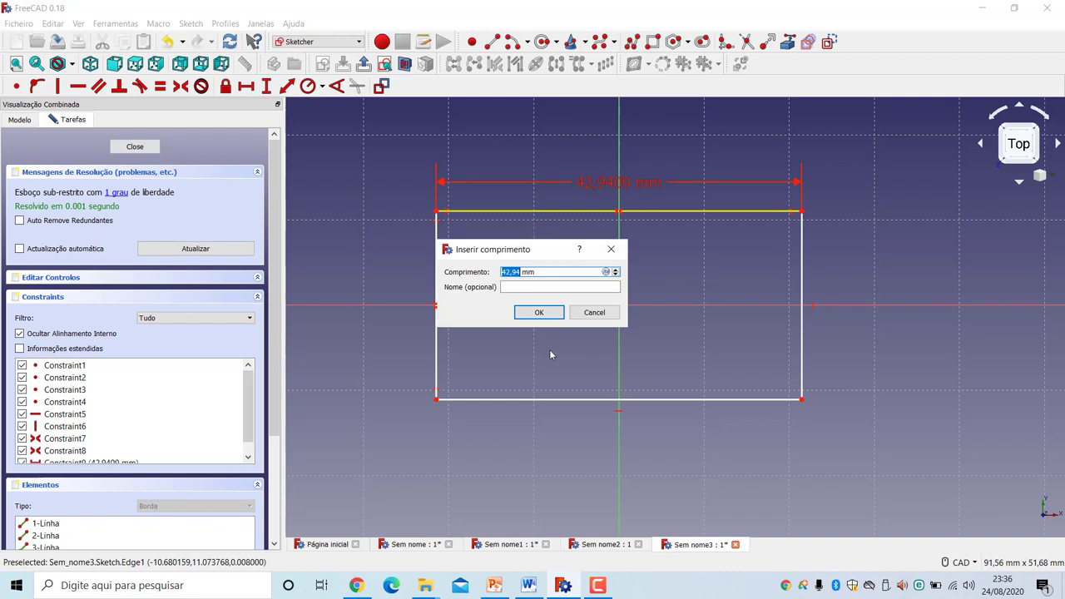
{"action": "type", "text": "60"}
{"action": "key", "text": "Return"}
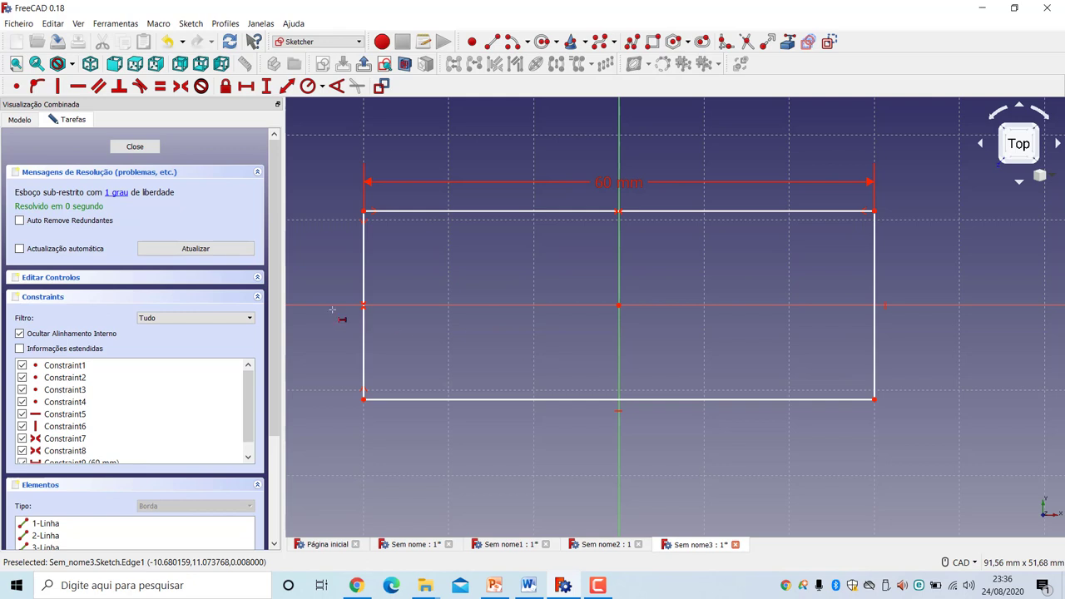
Step: Constrain the rectangle's left edge to a vertical length of 40 mm
{"action": "left_click", "coordinate": [364, 260]}
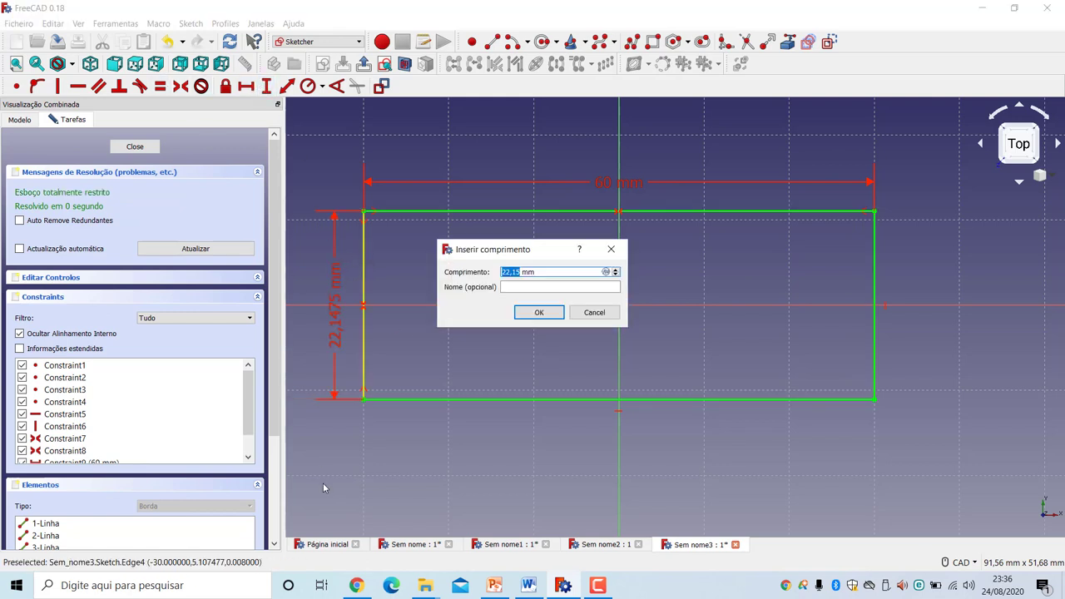
{"action": "type", "text": "40"}
{"action": "key", "text": "Return"}
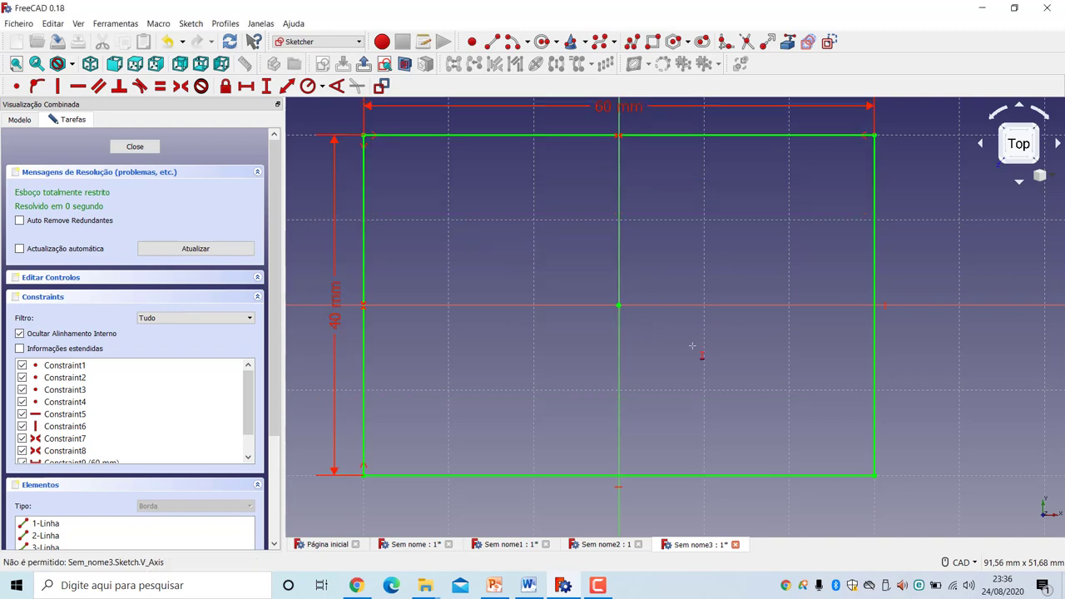
Step: Finish the sketch and pad the rectangle to a length of 10 mm
{"action": "scroll", "coordinate": [624, 297], "scroll_direction": "down", "scroll_amount": 2}
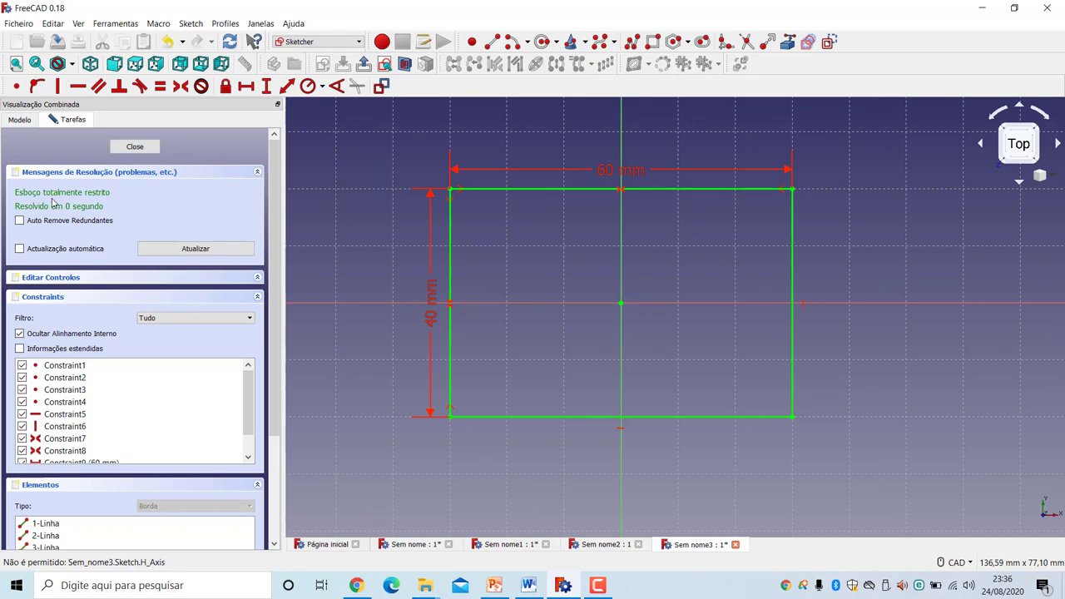
{"action": "left_click", "coordinate": [134, 147]}
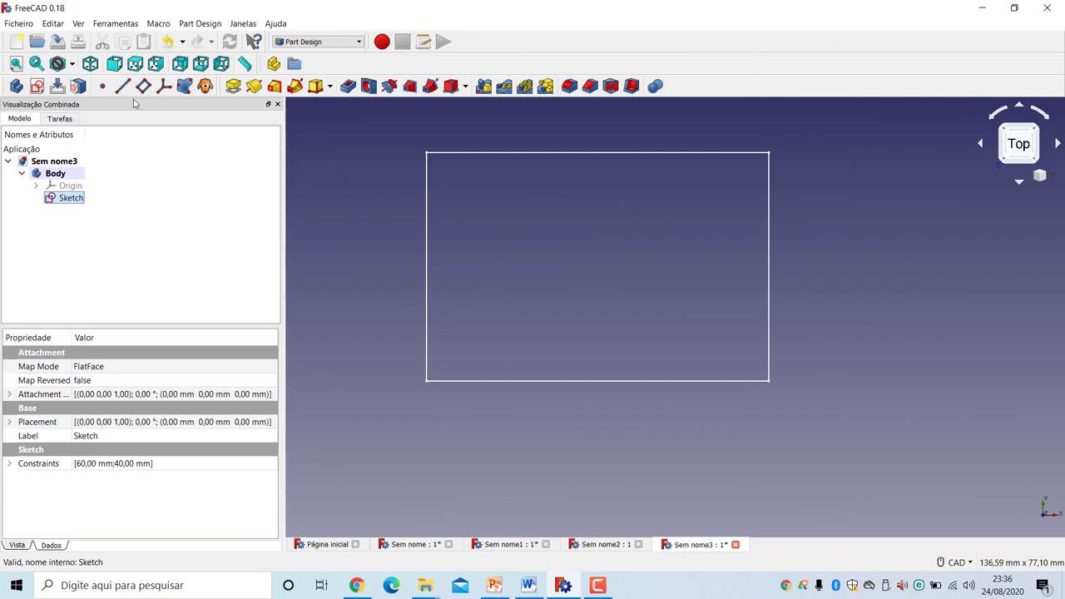
{"action": "left_click", "coordinate": [233, 88]}
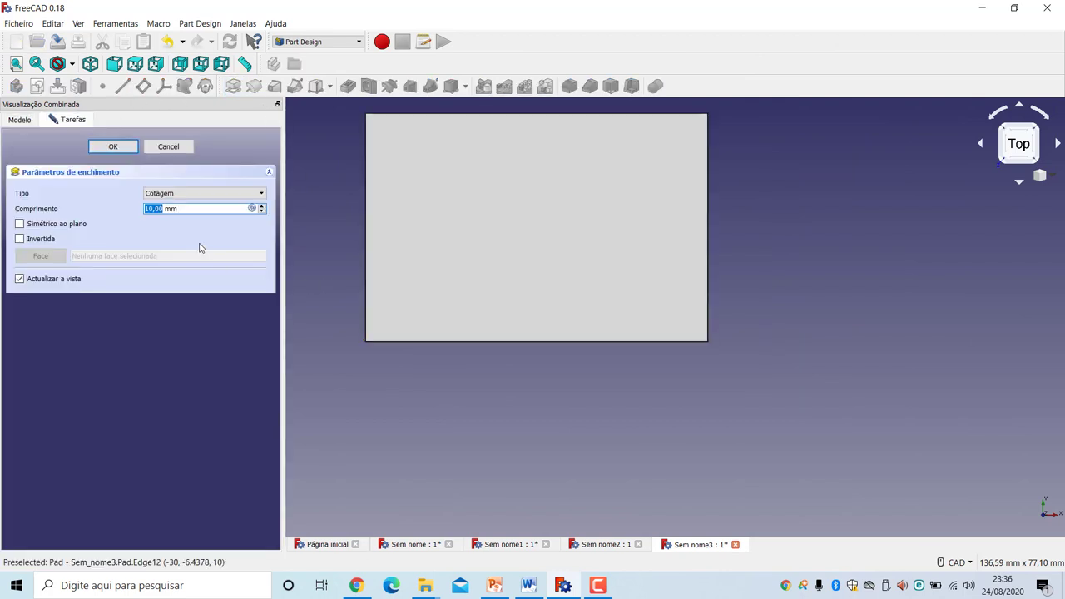
{"action": "left_click", "coordinate": [129, 148]}
Step: Show the padded block in an isometric view and start a new sketch on its top face
{"action": "middle_click_drag", "start_coordinate": [599, 261], "coordinate": [728, 351]}
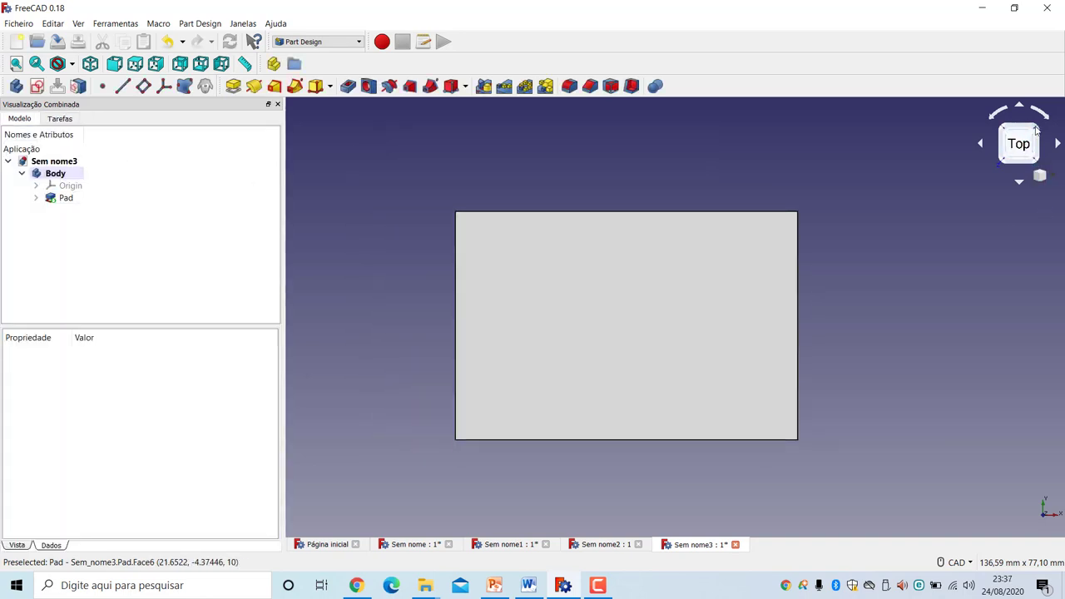
{"action": "left_click", "coordinate": [1035, 127]}
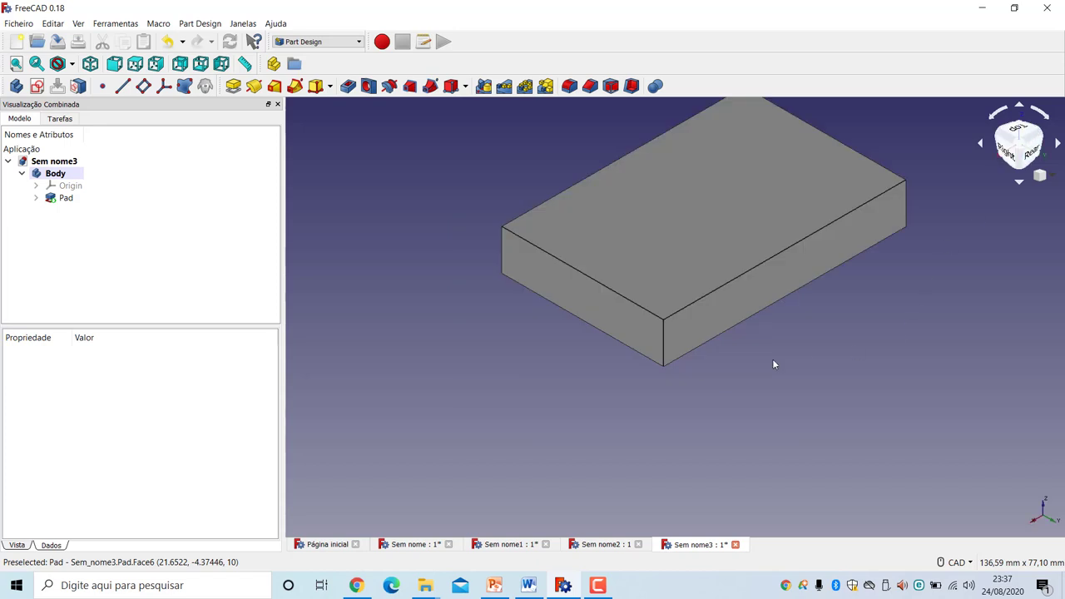
{"action": "middle_click_drag", "start_coordinate": [774, 364], "coordinate": [664, 432]}
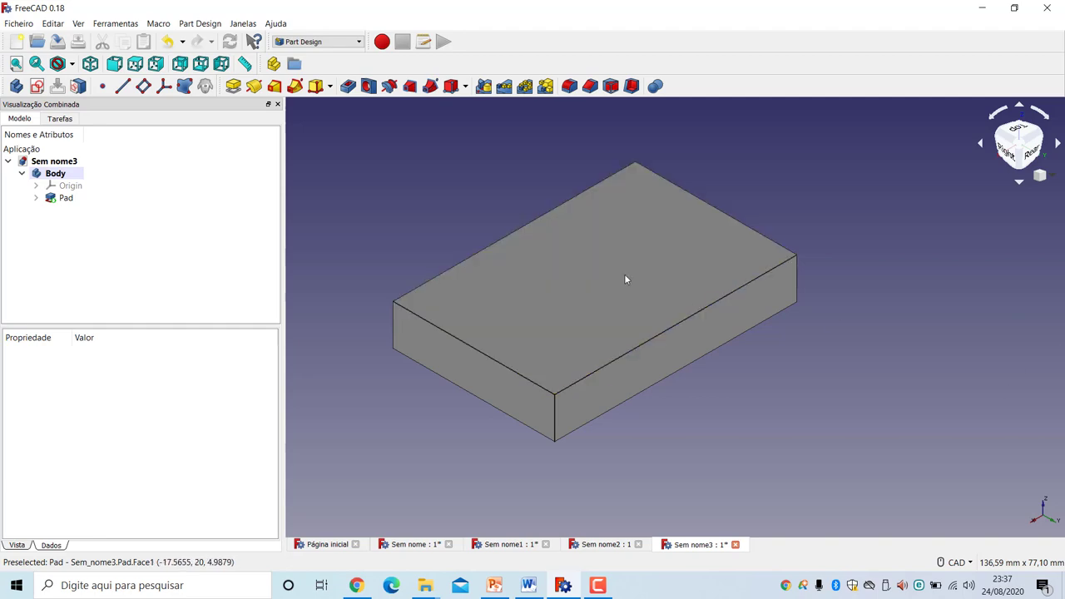
{"action": "left_click", "coordinate": [562, 286]}
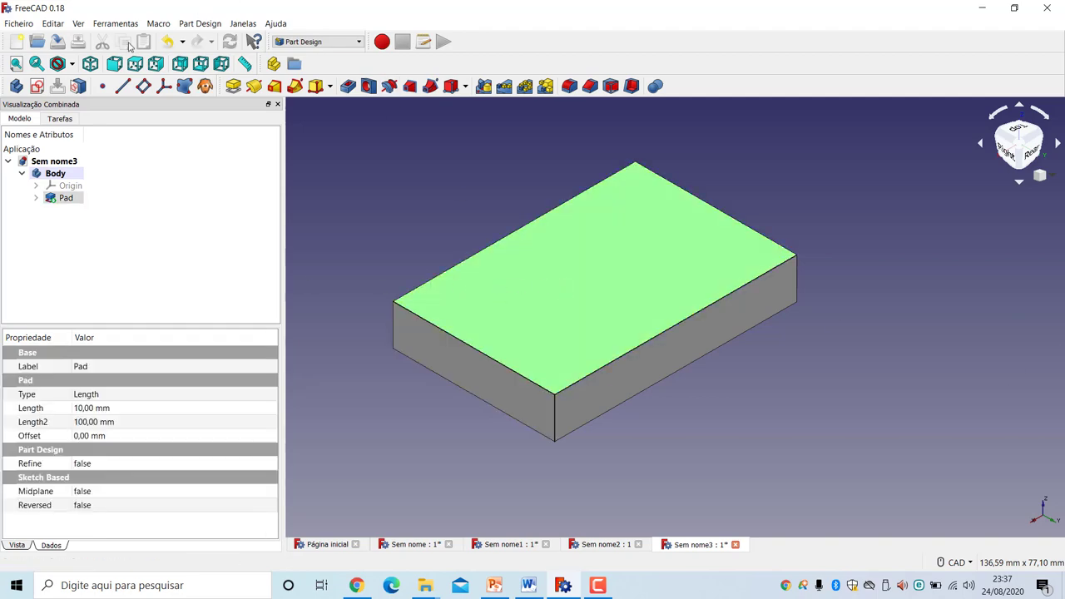
{"action": "left_click", "coordinate": [37, 87]}
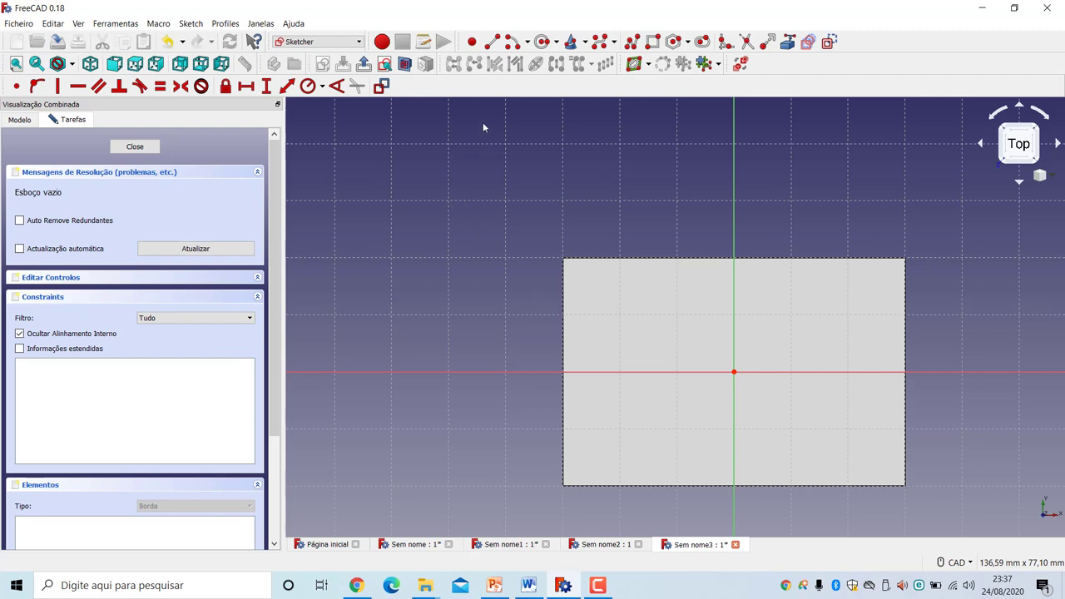
Step: Draw two circles about 3 mm in radius outside the block's left edge, one above and one below the horizontal axis
{"action": "left_click", "coordinate": [541, 43]}
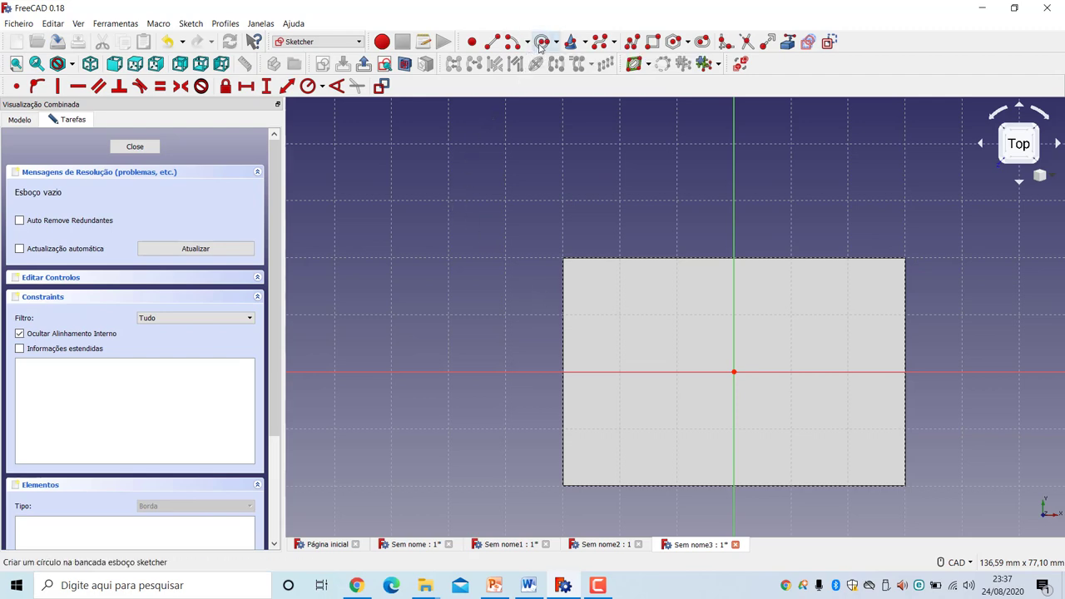
{"action": "left_click", "coordinate": [472, 303]}
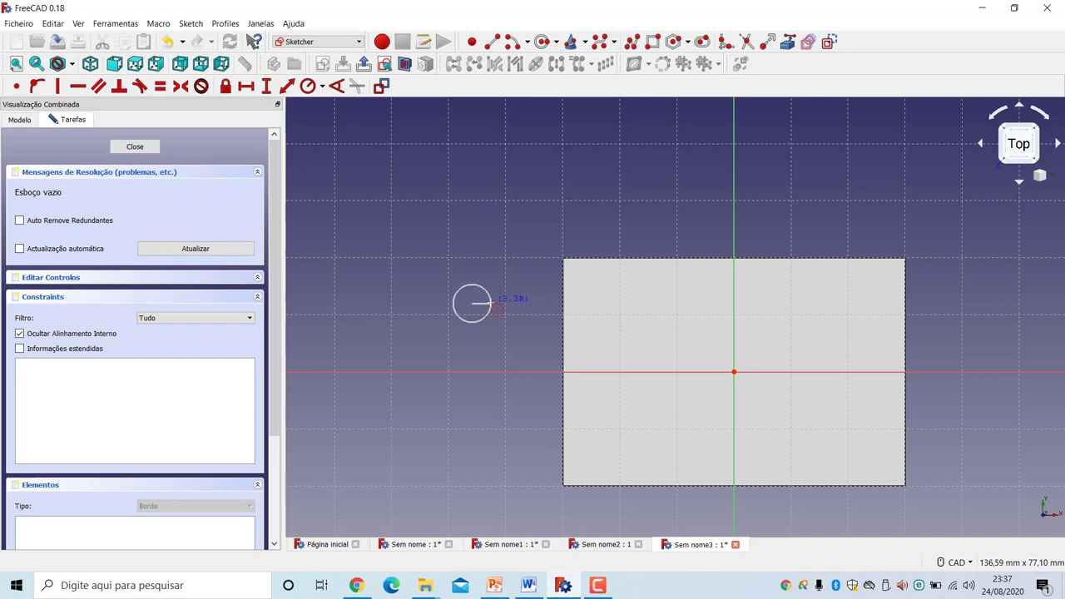
{"action": "left_click", "coordinate": [486, 308]}
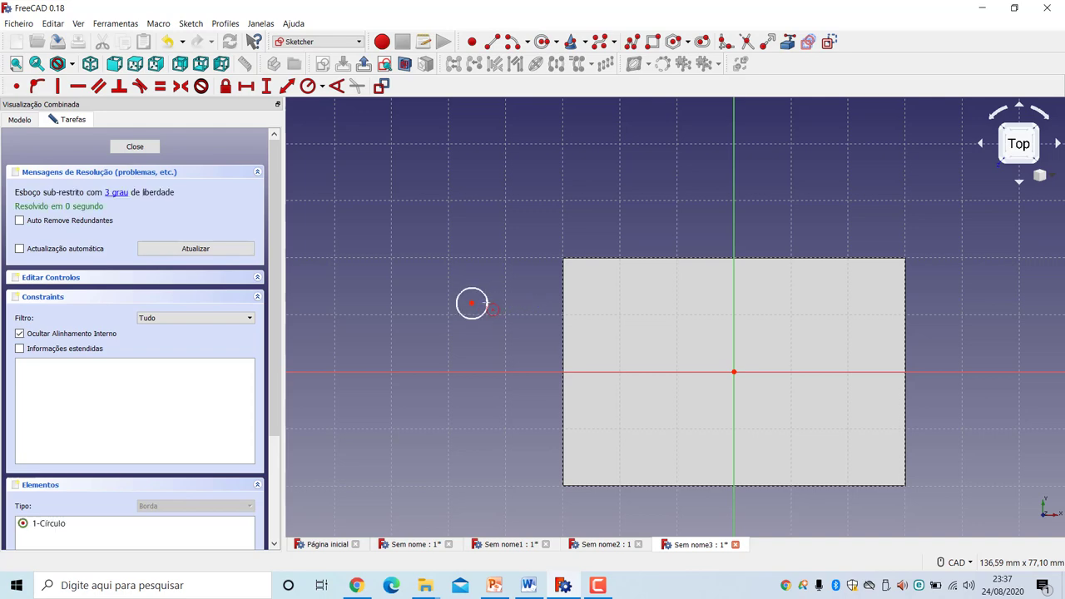
{"action": "left_click", "coordinate": [469, 430]}
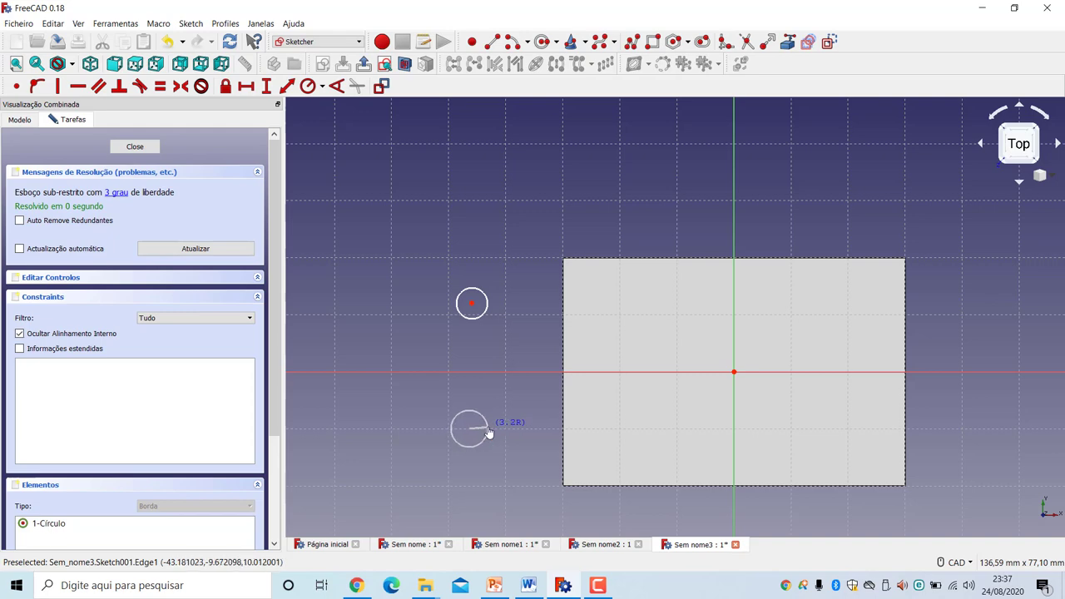
{"action": "left_click", "coordinate": [487, 430]}
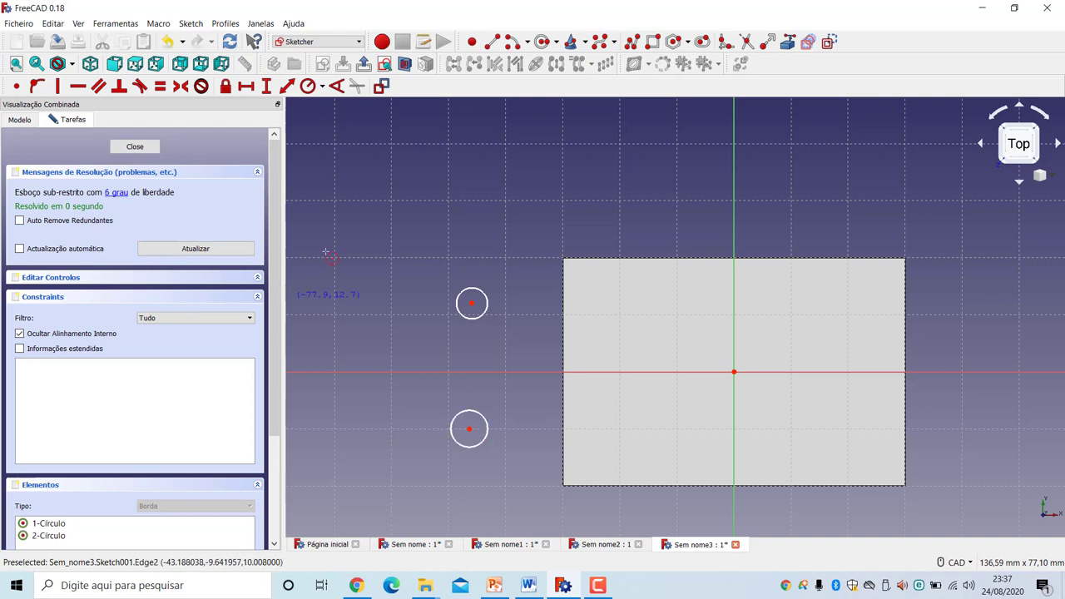
{"action": "right_click", "coordinate": [462, 334]}
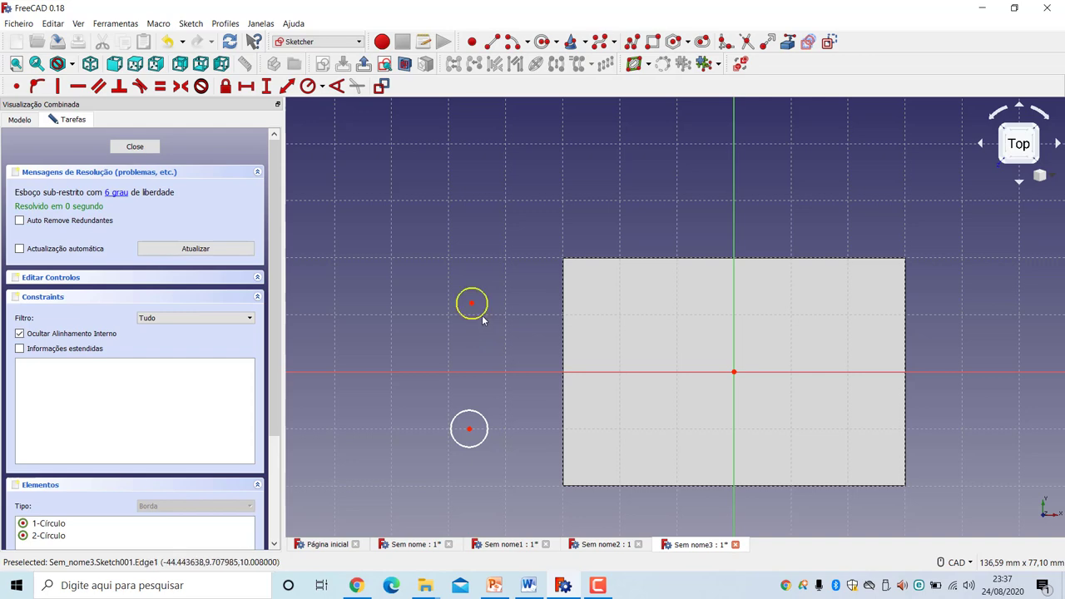
Step: Apply an equality constraint to the two circles
{"action": "left_click", "coordinate": [483, 315]}
{"action": "left_click", "coordinate": [486, 439]}
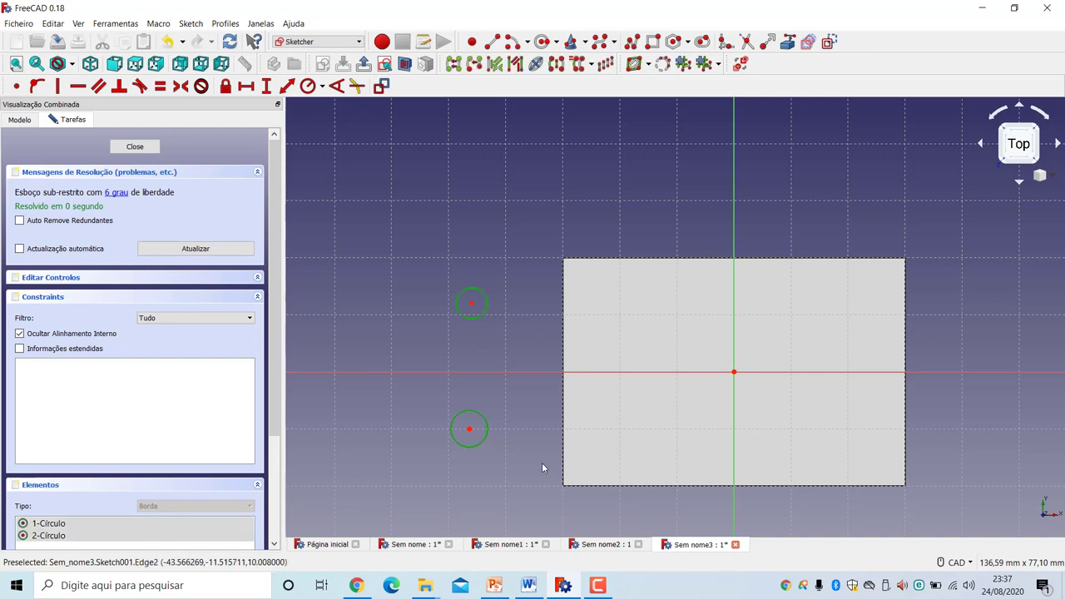
{"action": "left_click", "coordinate": [166, 94]}
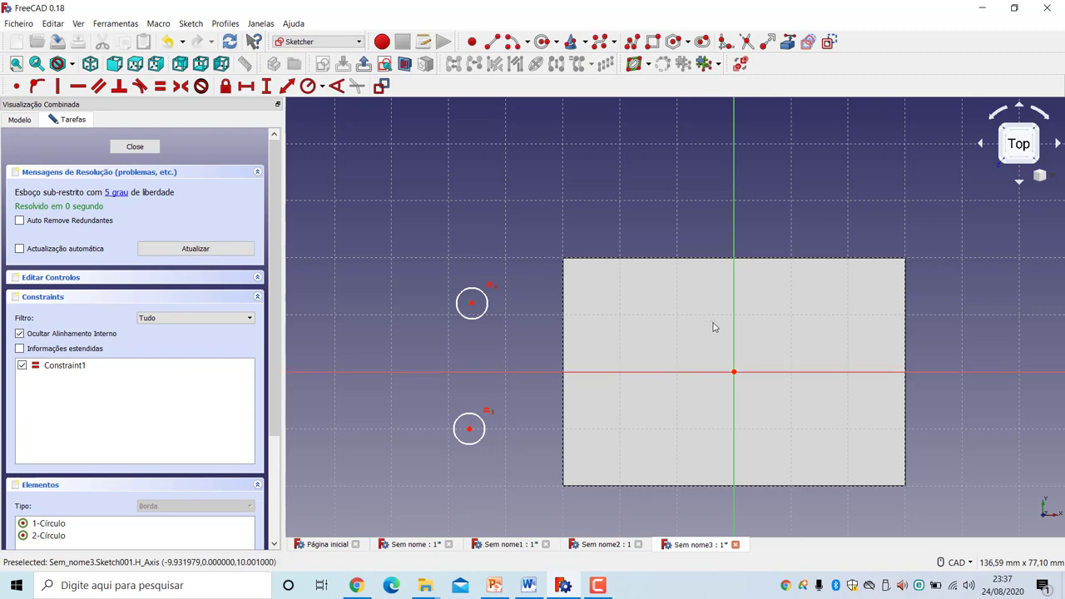
Step: Make the two circle centres symmetric about the horizontal axis and move the circles onto the left part of the block face
{"action": "left_click", "coordinate": [472, 305]}
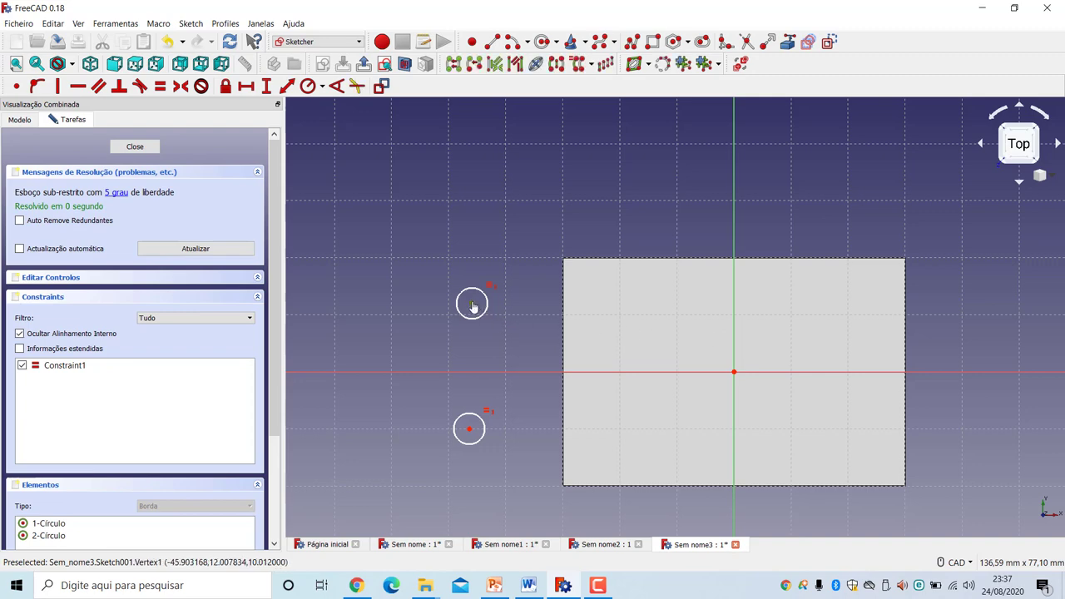
{"action": "left_click", "coordinate": [469, 429]}
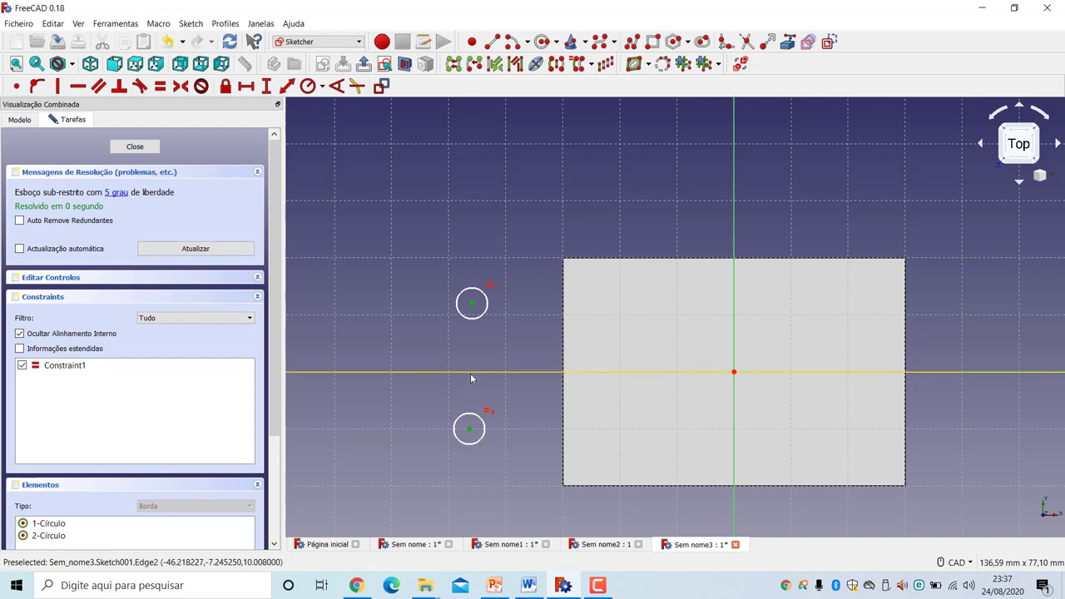
{"action": "left_click", "coordinate": [471, 373]}
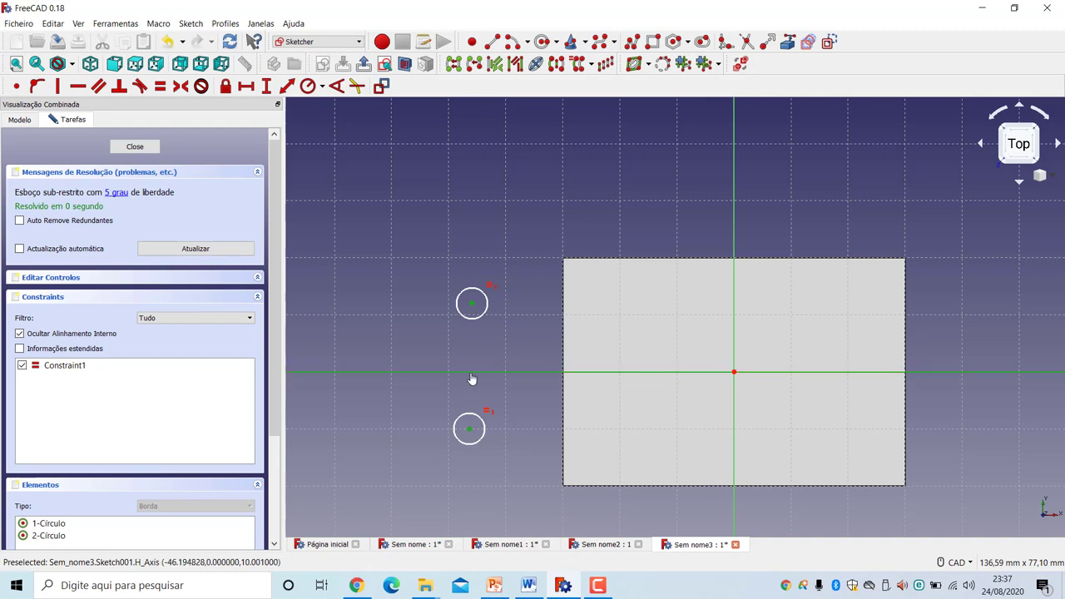
{"action": "left_click", "coordinate": [181, 86]}
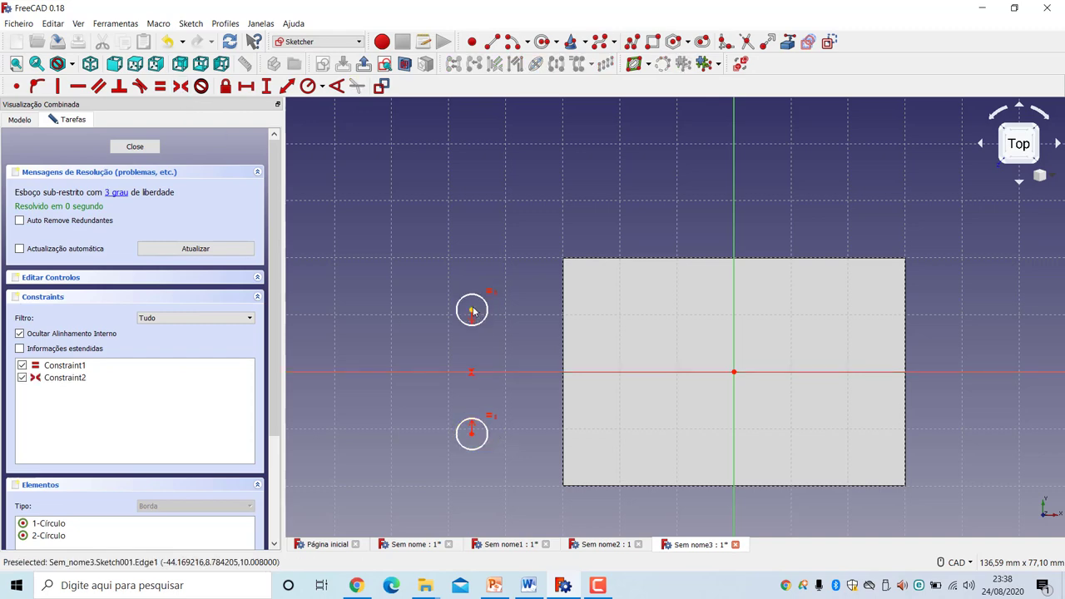
{"action": "left_click_drag", "start_coordinate": [471, 305], "coordinate": [616, 304]}
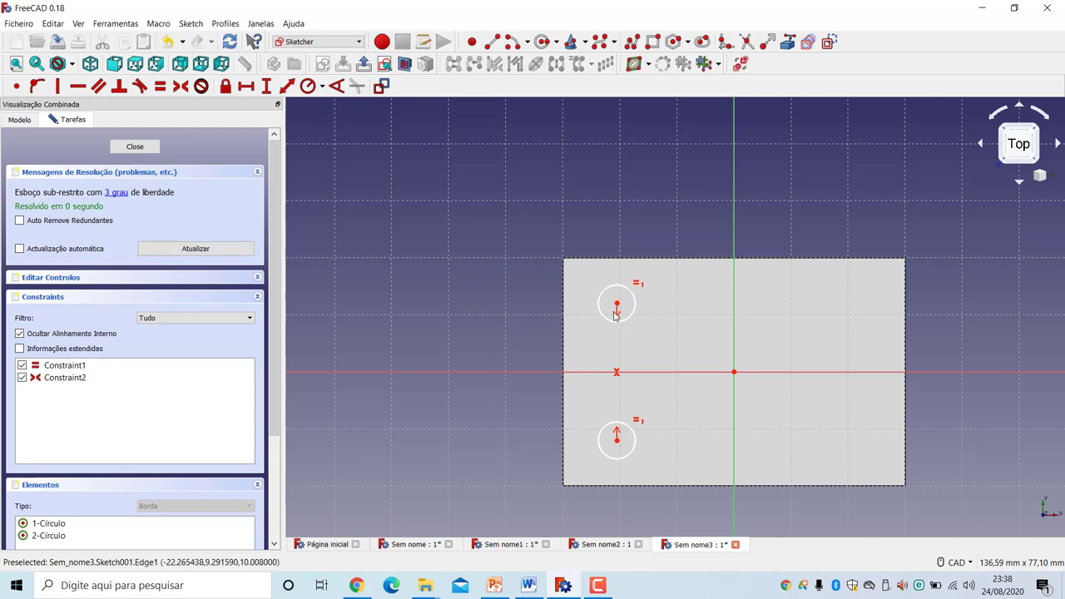
Step: Constrain the upper circle's centre to a horizontal distance of 20 mm from the vertical axis
{"action": "left_click", "coordinate": [618, 307]}
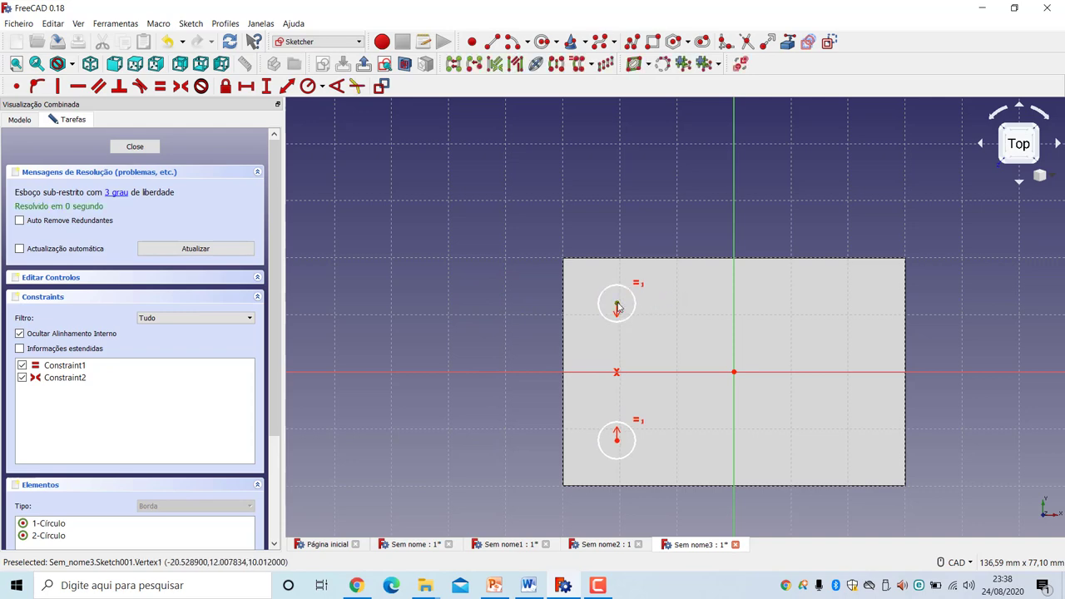
{"action": "left_click", "coordinate": [736, 303]}
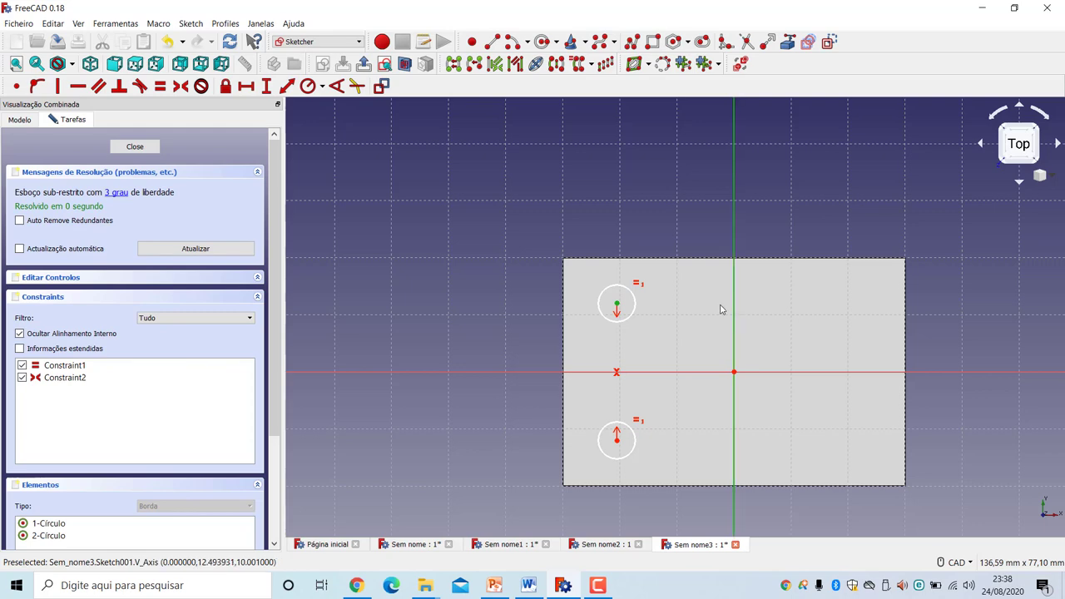
{"action": "left_click", "coordinate": [245, 86]}
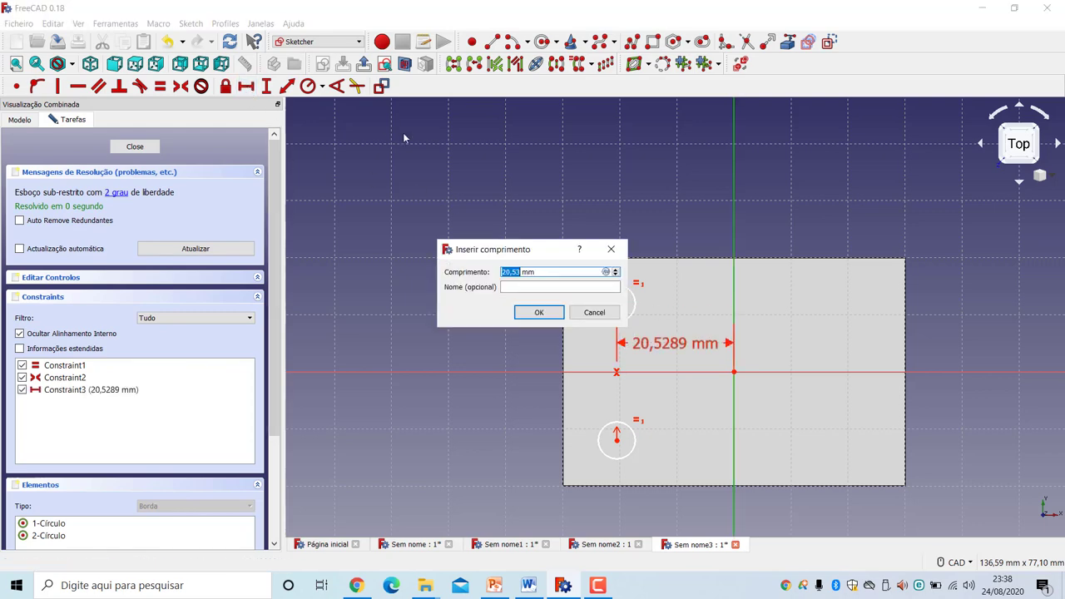
{"action": "type", "text": "20"}
{"action": "left_click", "coordinate": [539, 313]}
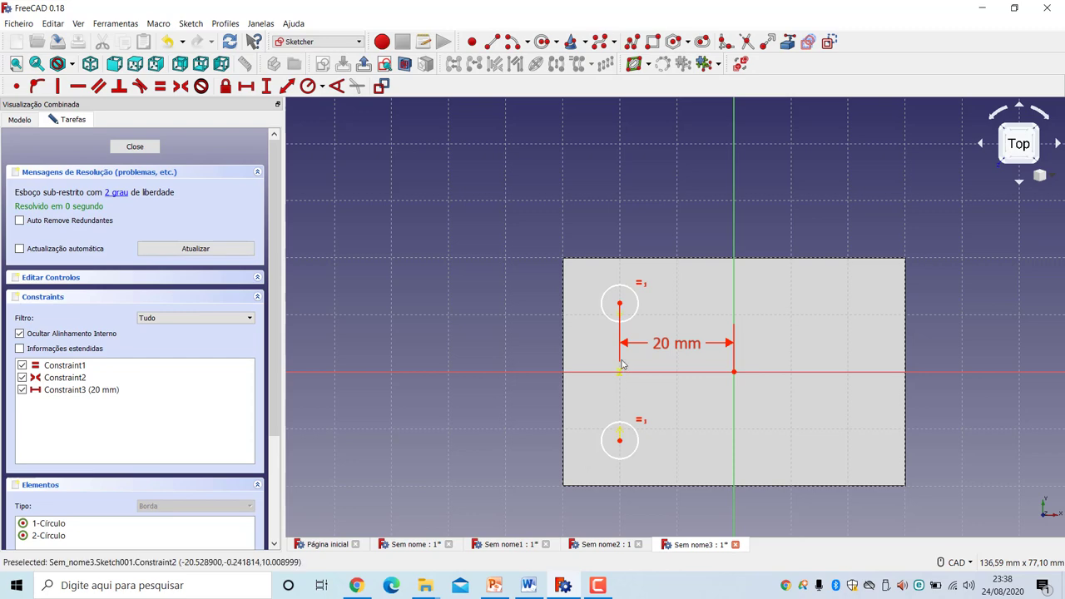
Step: Constrain the vertical distance between the circle centres to 25 mm and place both distance dimensions outside the block's outline
{"action": "left_click", "coordinate": [620, 306]}
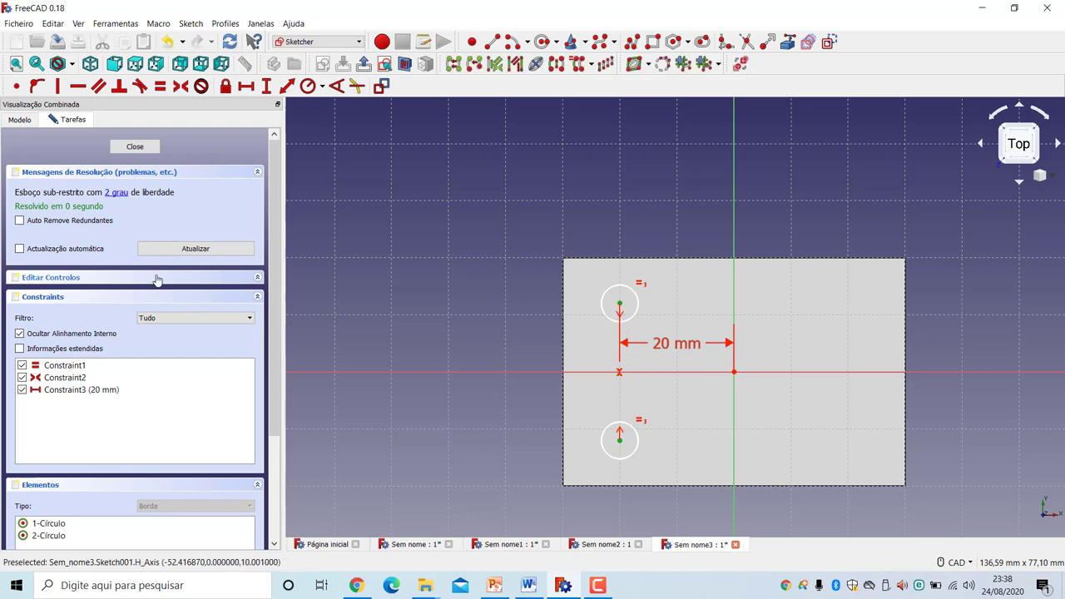
{"action": "left_click", "coordinate": [265, 86]}
{"action": "type", "text": "25"}
{"action": "key", "text": "Return"}
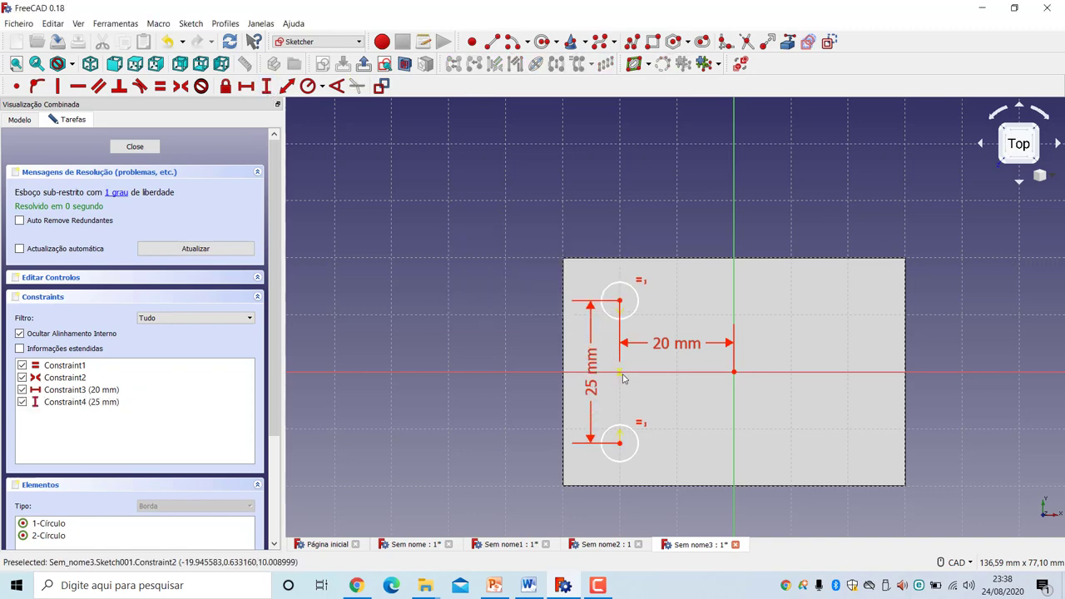
{"action": "left_click_drag", "start_coordinate": [591, 384], "coordinate": [500, 386]}
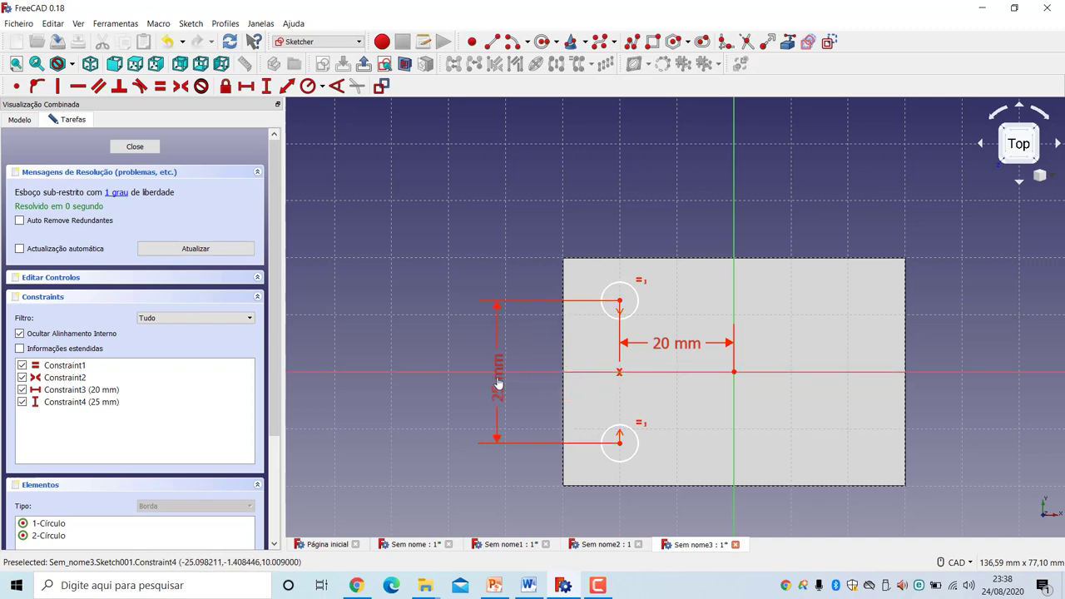
{"action": "left_click_drag", "start_coordinate": [685, 346], "coordinate": [681, 208]}
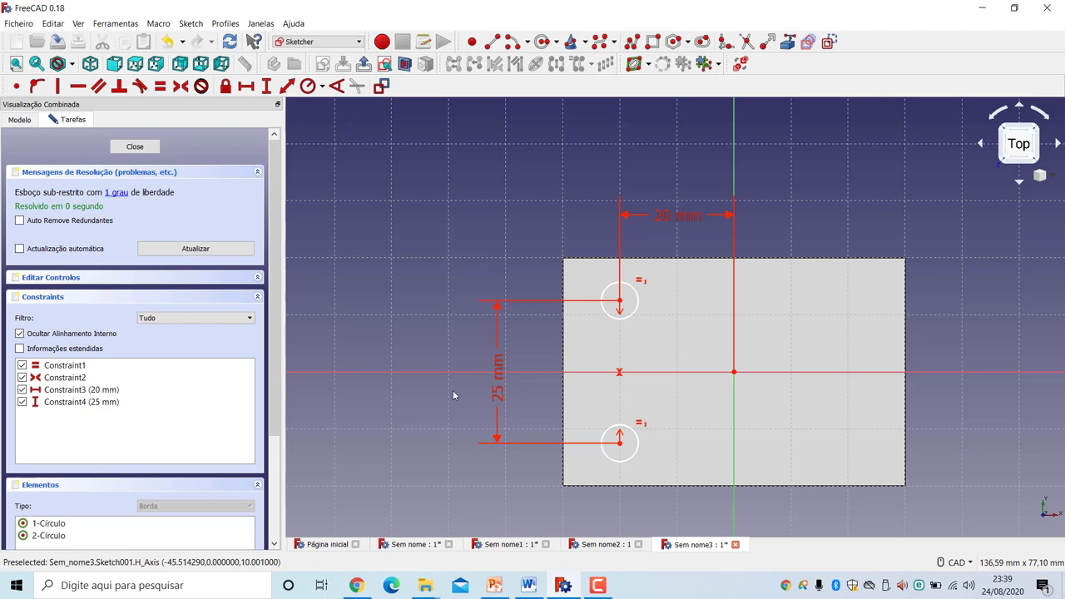
Step: Constrain the upper circle's diameter to 5 mm
{"action": "left_click", "coordinate": [634, 313]}
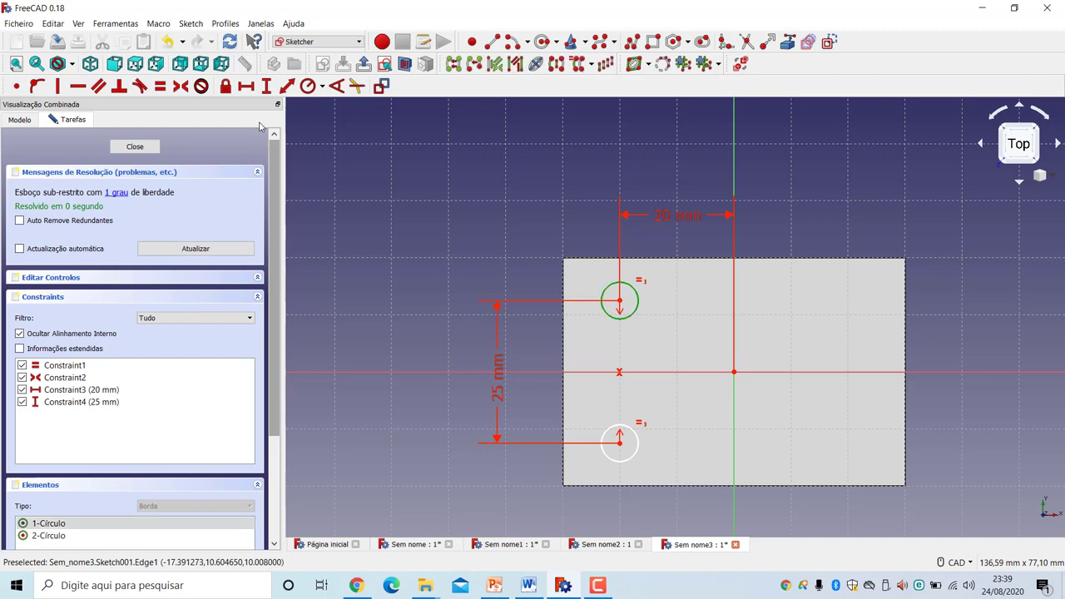
{"action": "left_click", "coordinate": [323, 87]}
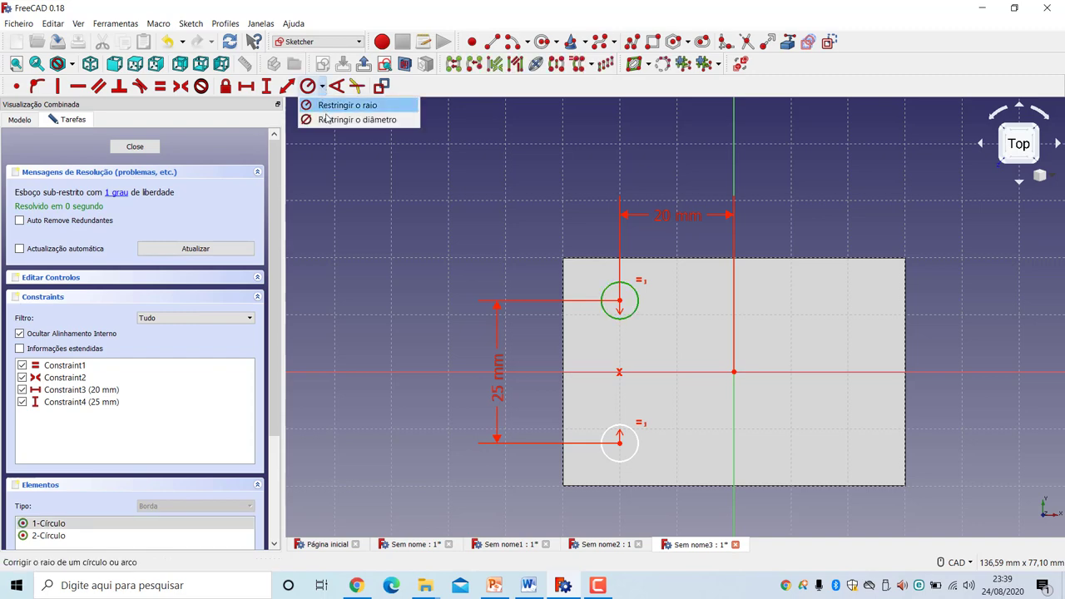
{"action": "left_click", "coordinate": [358, 119]}
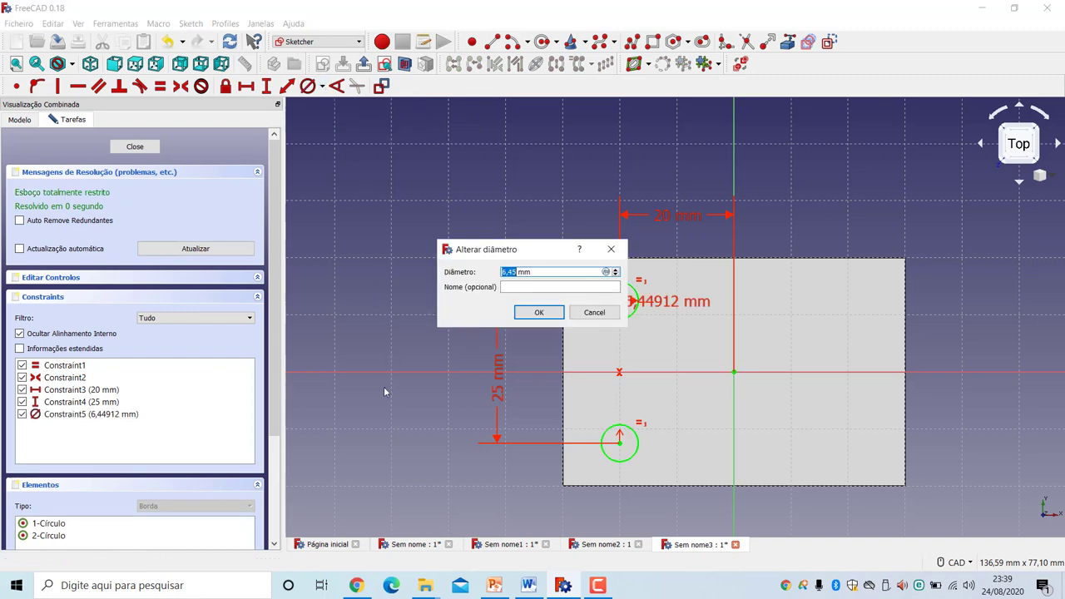
{"action": "type", "text": "5"}
{"action": "key", "text": "Return"}
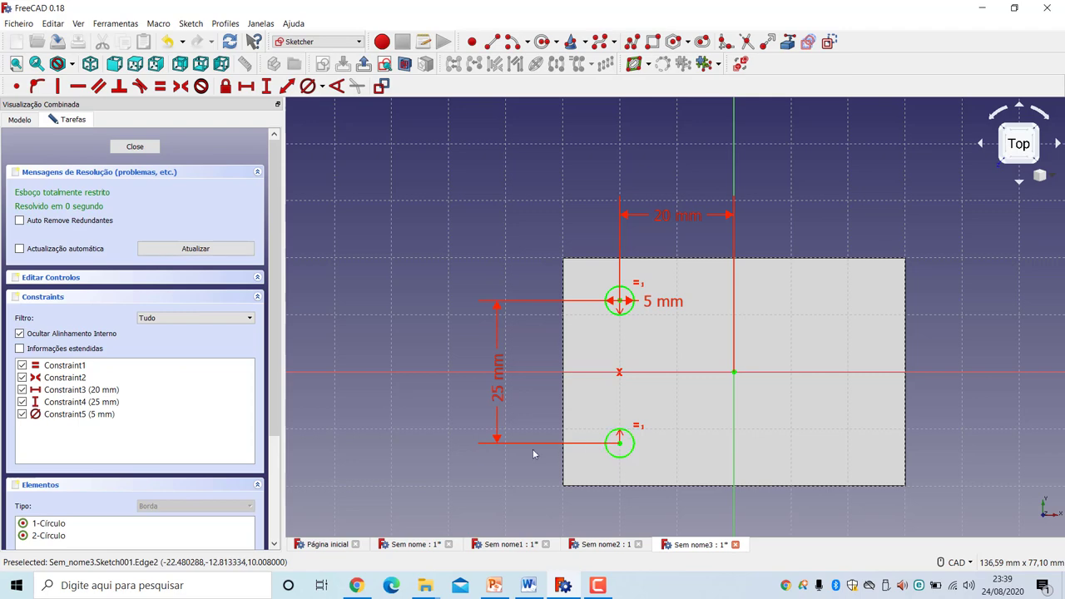
Step: Finish the sketch and pocket the two circles through the whole block with the type Através de todos
{"action": "left_click", "coordinate": [136, 147]}
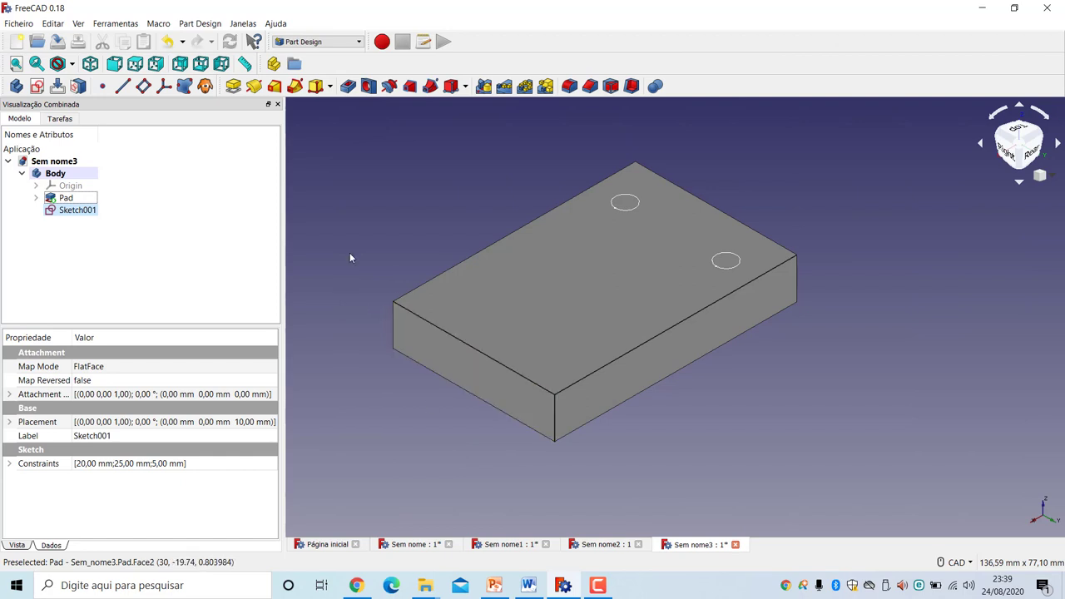
{"action": "left_click", "coordinate": [350, 90]}
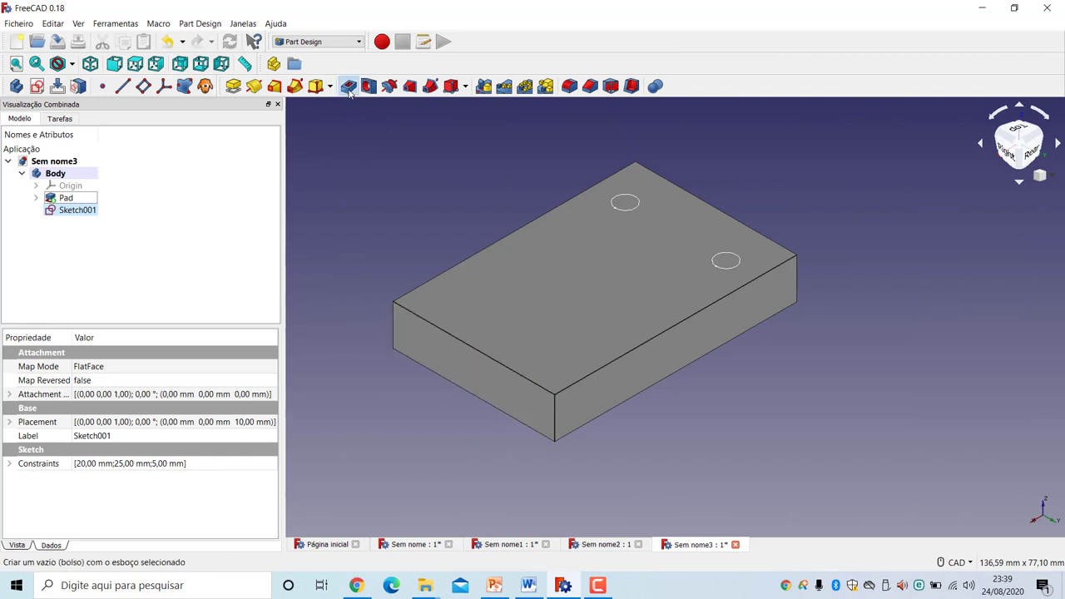
{"action": "left_click", "coordinate": [223, 196]}
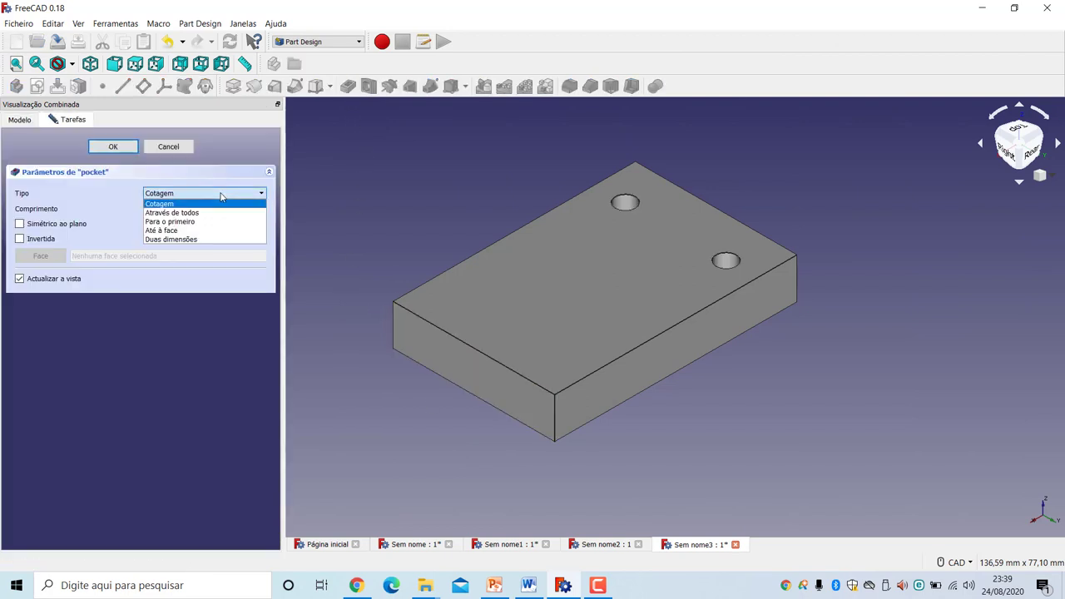
{"action": "left_click", "coordinate": [215, 213]}
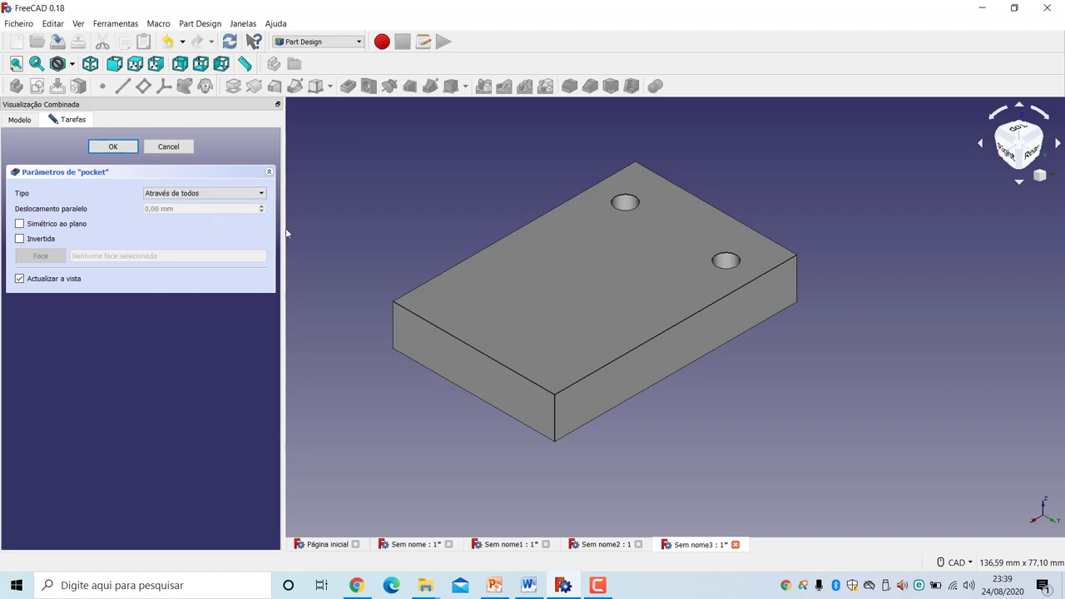
{"action": "left_click", "coordinate": [115, 147]}
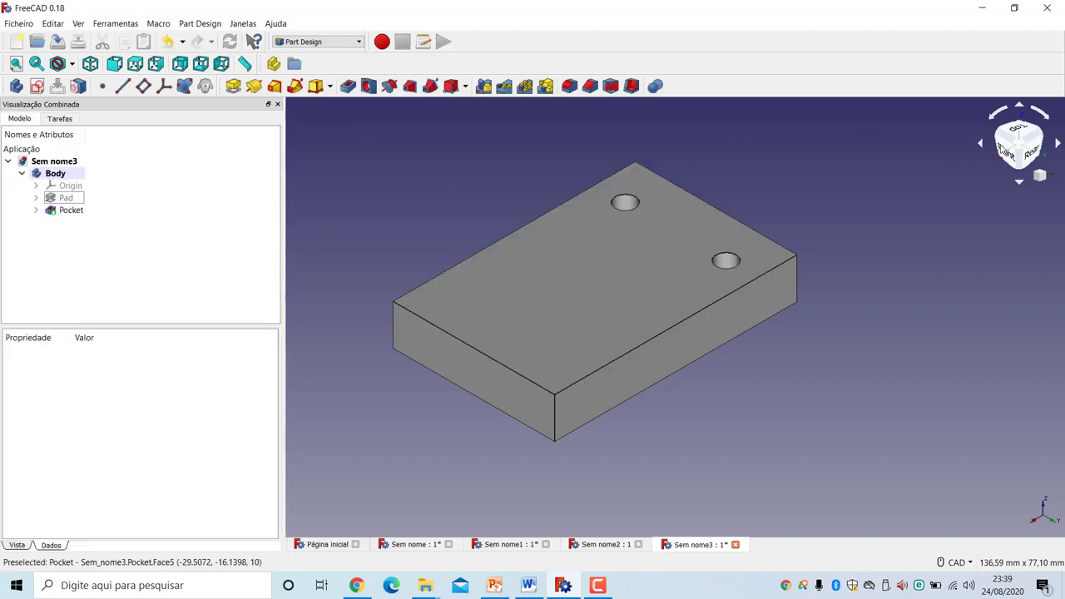
Step: Start a linear pattern with the Pocket feature as its source, selecting the inner faces of both through holes
{"action": "left_click", "coordinate": [1020, 133]}
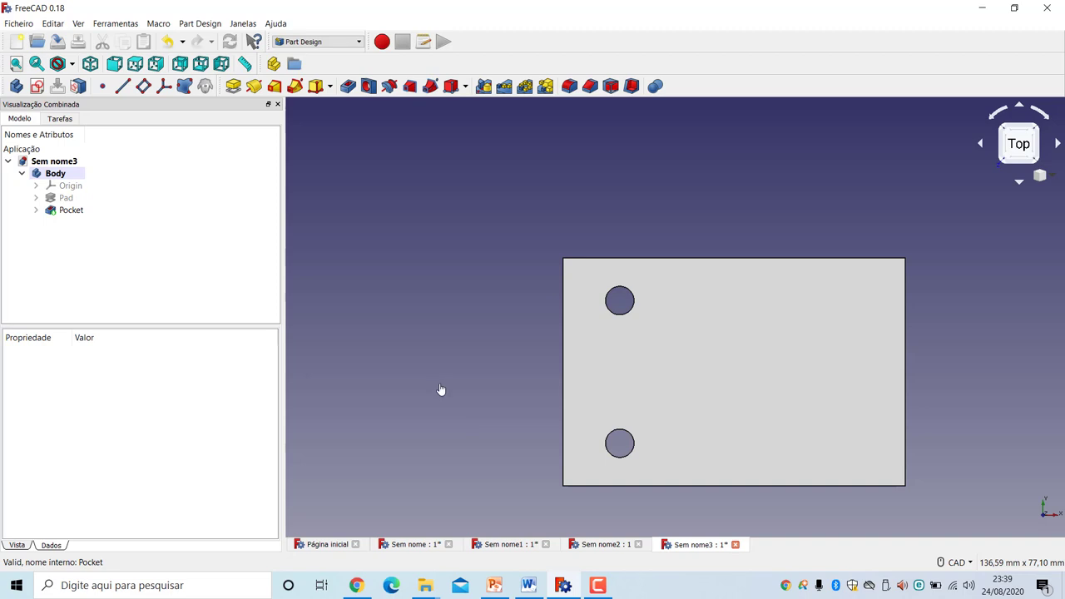
{"action": "left_click", "coordinate": [505, 87]}
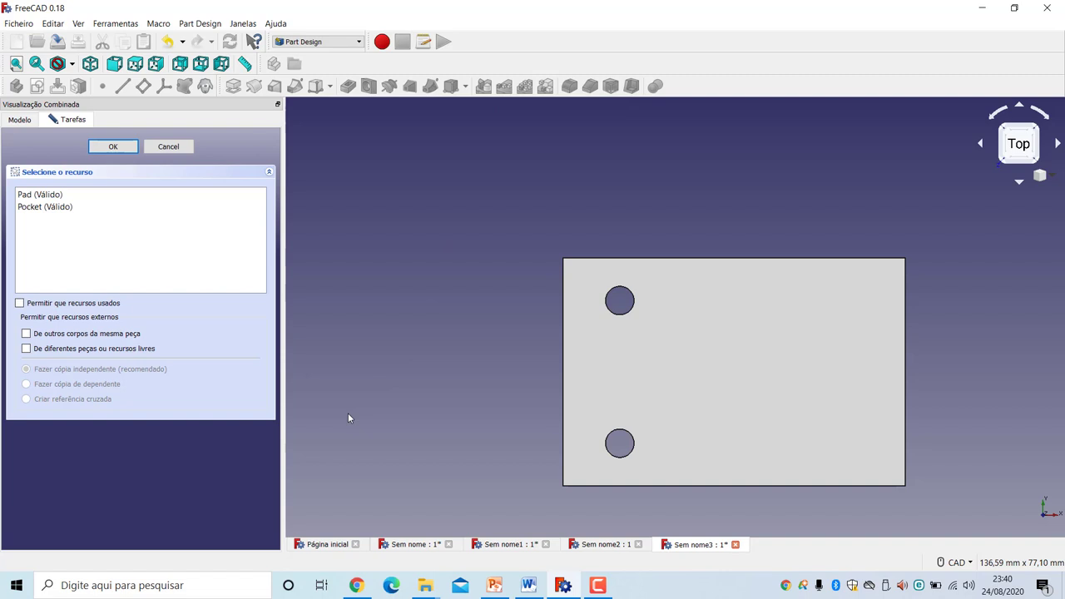
{"action": "left_click", "coordinate": [76, 208]}
{"action": "left_click", "coordinate": [426, 350]}
{"action": "left_click", "coordinate": [1043, 131]}
{"action": "left_click", "coordinate": [630, 208]}
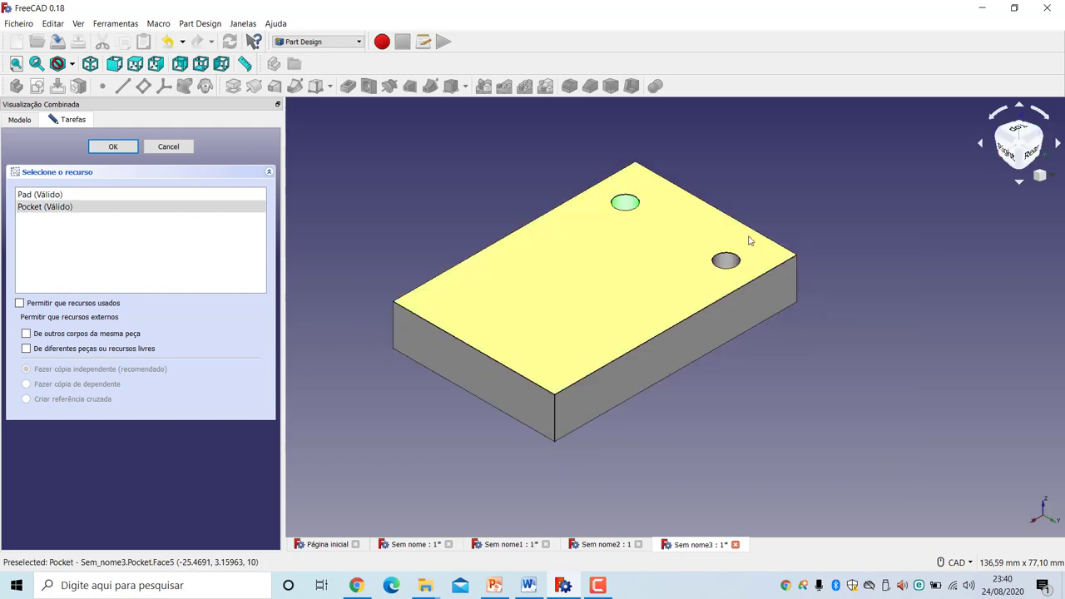
{"action": "left_click", "coordinate": [727, 260]}
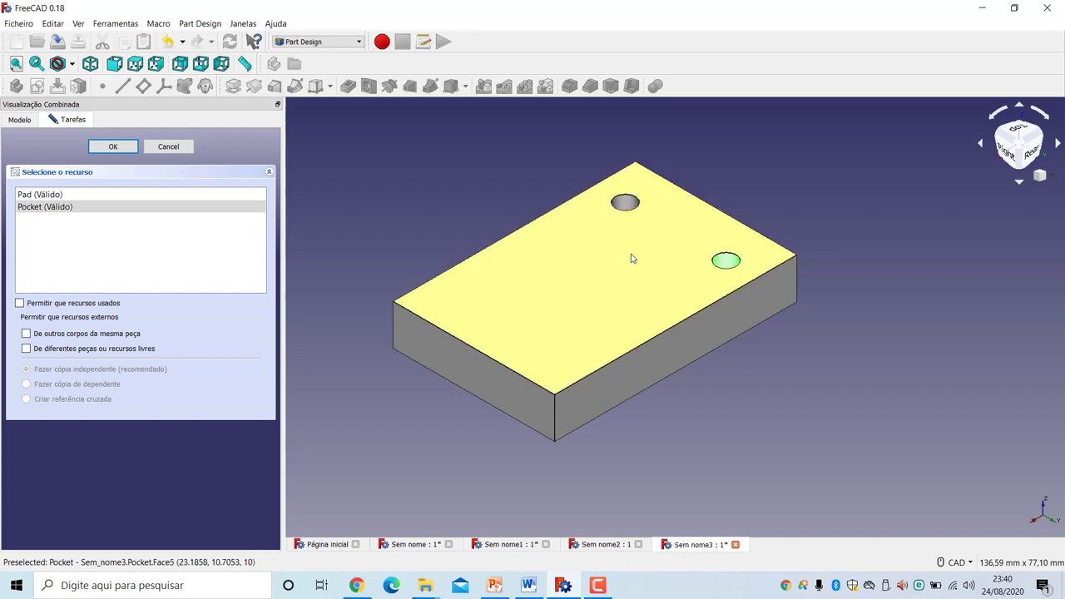
{"action": "left_click", "coordinate": [630, 203], "text": "ctrl"}
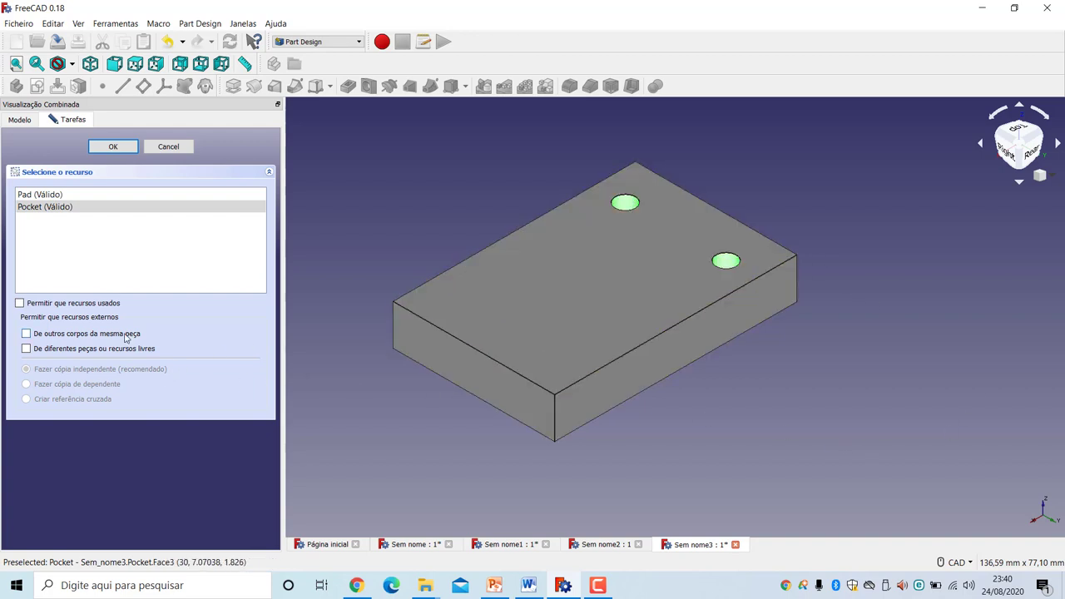
{"action": "left_click", "coordinate": [114, 146]}
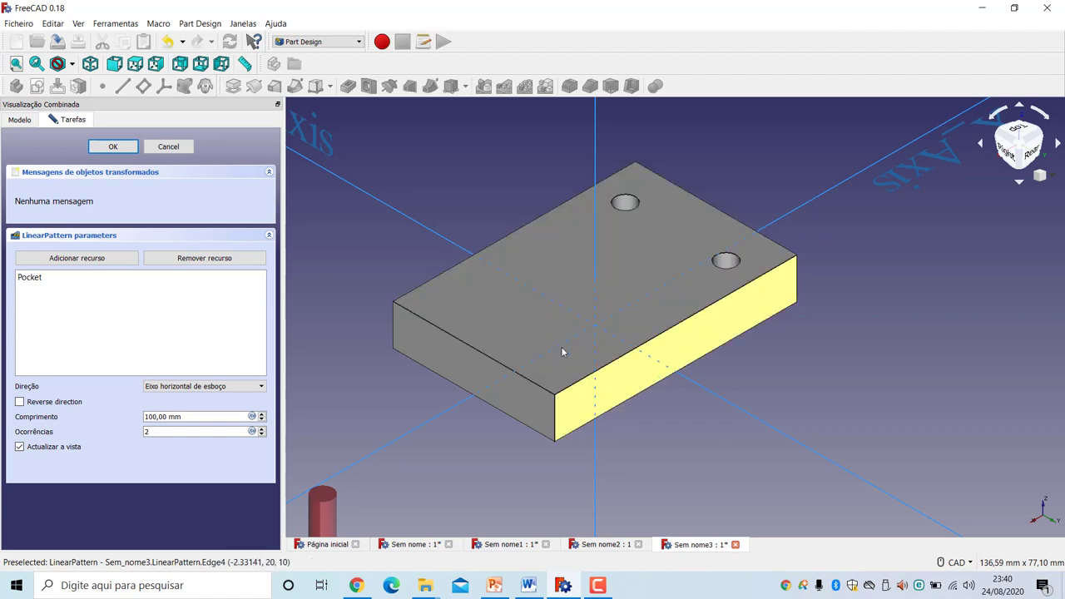
{"action": "scroll", "coordinate": [416, 465], "scroll_direction": "down", "scroll_amount": 5}
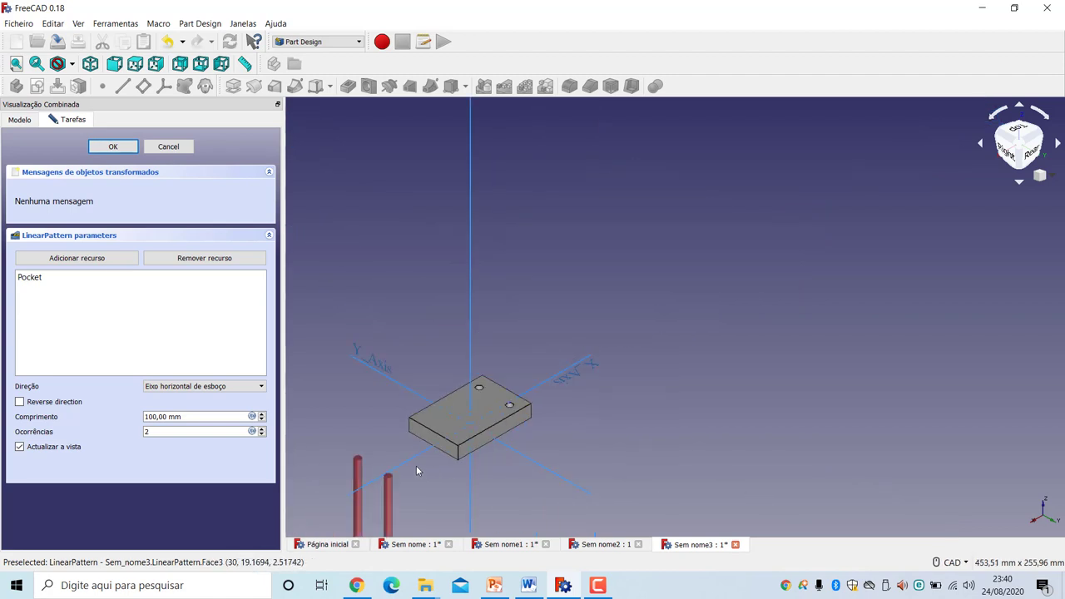